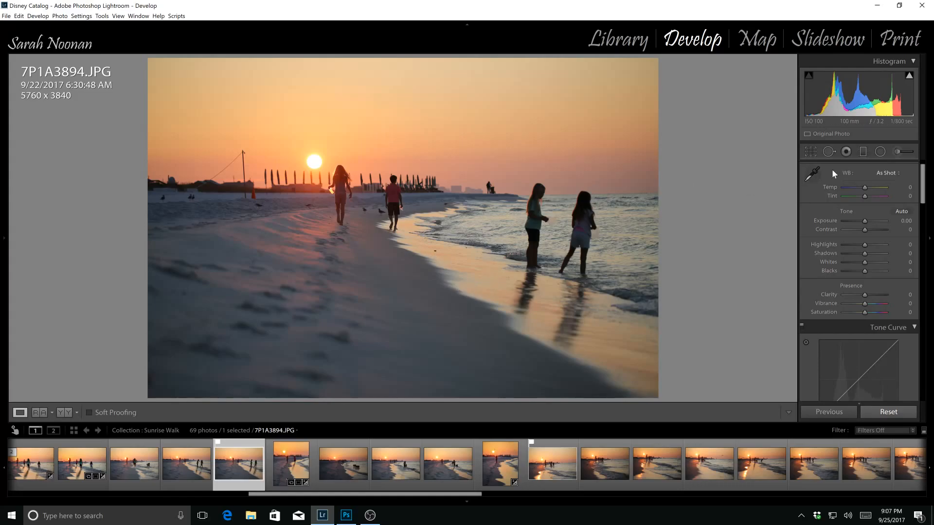
Start a crop of the beach photo with the 4 x 5 / 8 x 10 aspect ratio in portrait orientation
click(811, 151)
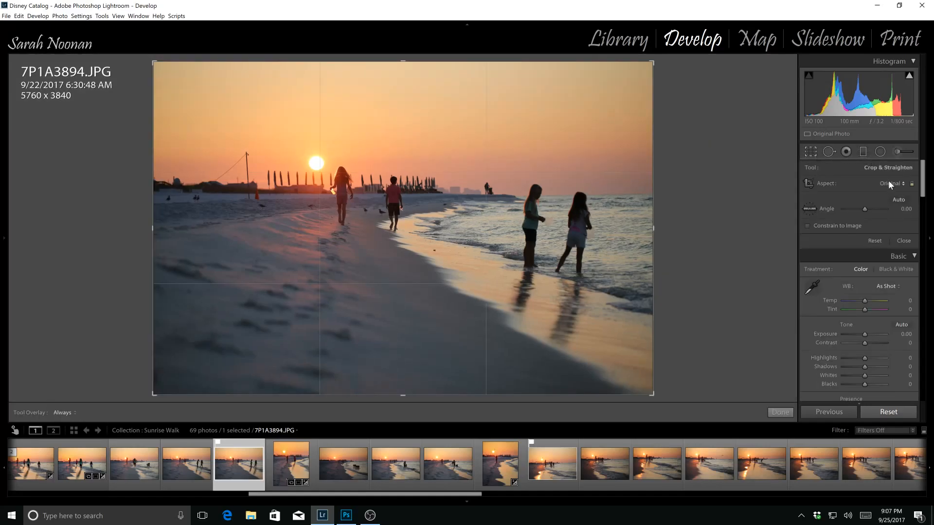
click(889, 183)
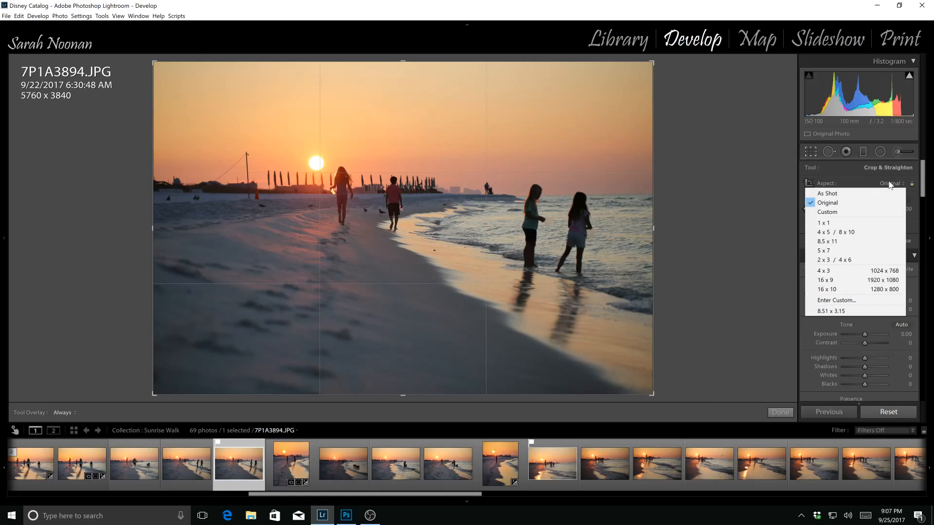
click(833, 231)
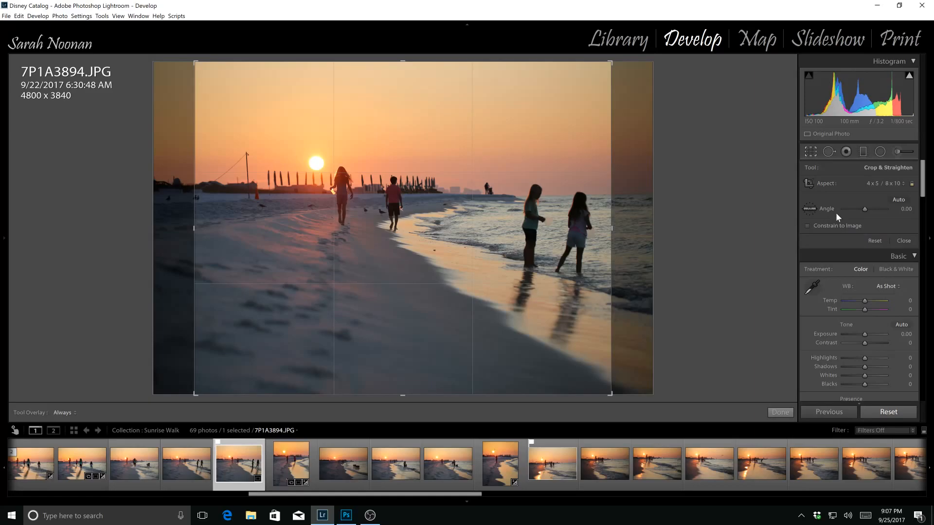
key(x)
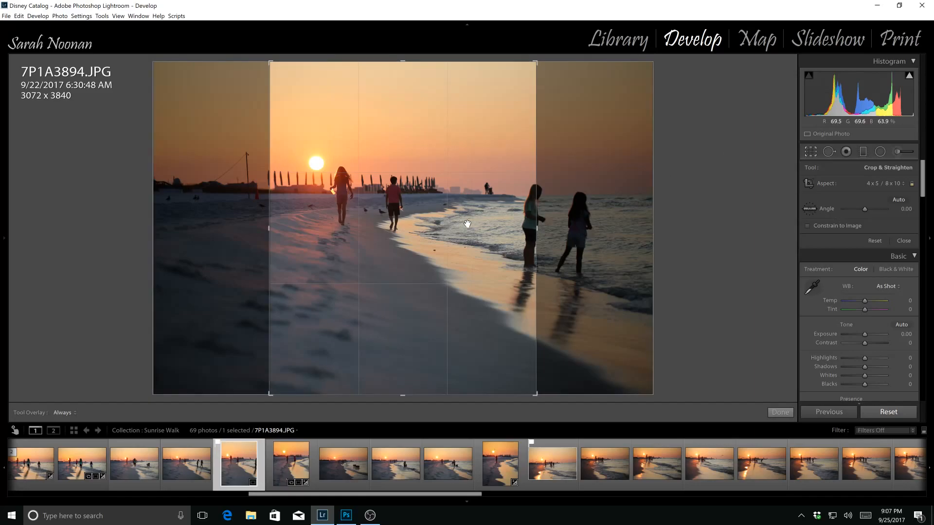
Rotate the crop by 0.09 and tighten it to about 2803 x 3504 around the sun and the two walking children, and apply it
drag(474, 228, 501, 223)
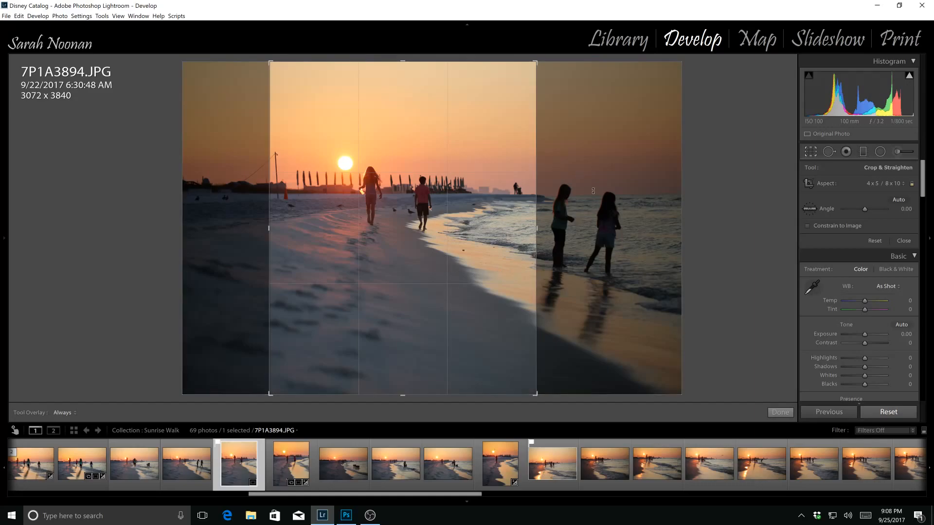
drag(560, 76, 560, 77)
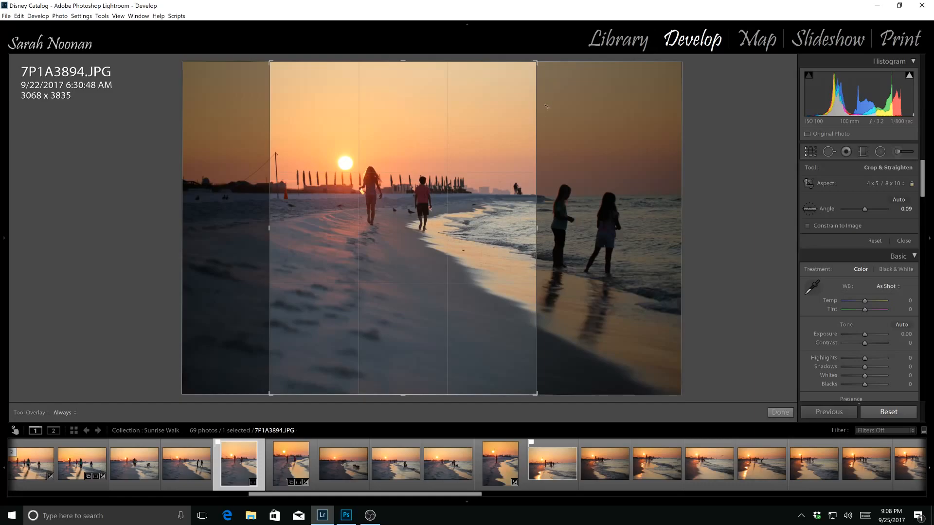
drag(484, 205, 491, 202)
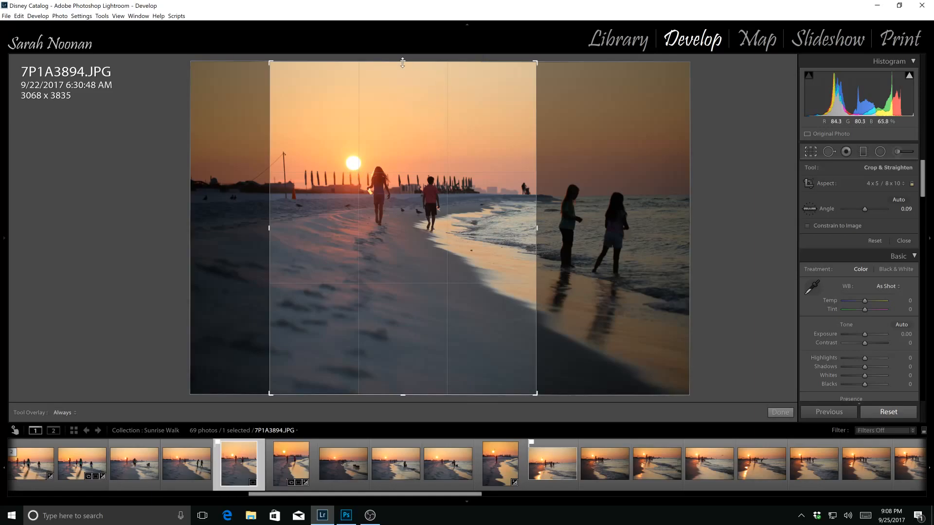
drag(402, 62, 402, 76)
mouse_move(380, 218)
mouse_down()
mouse_move(397, 210)
mouse_move(384, 201)
mouse_up()
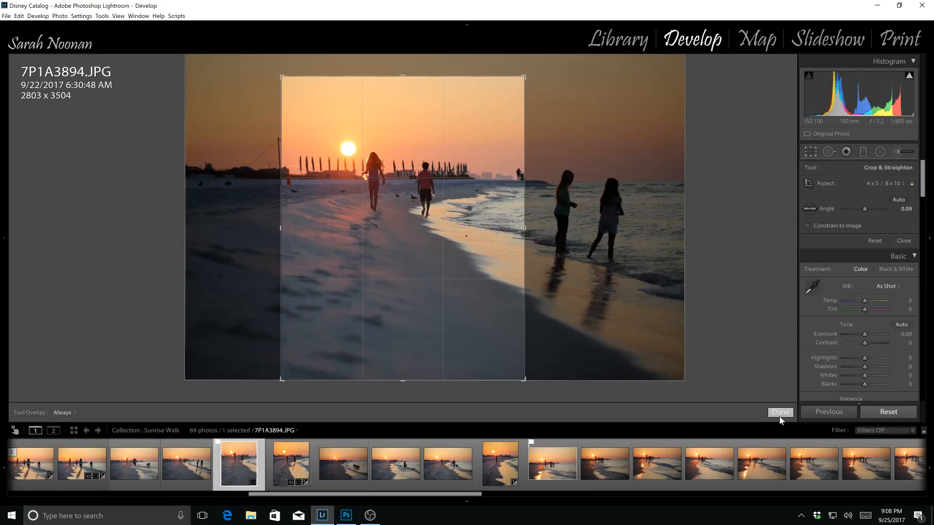
click(780, 414)
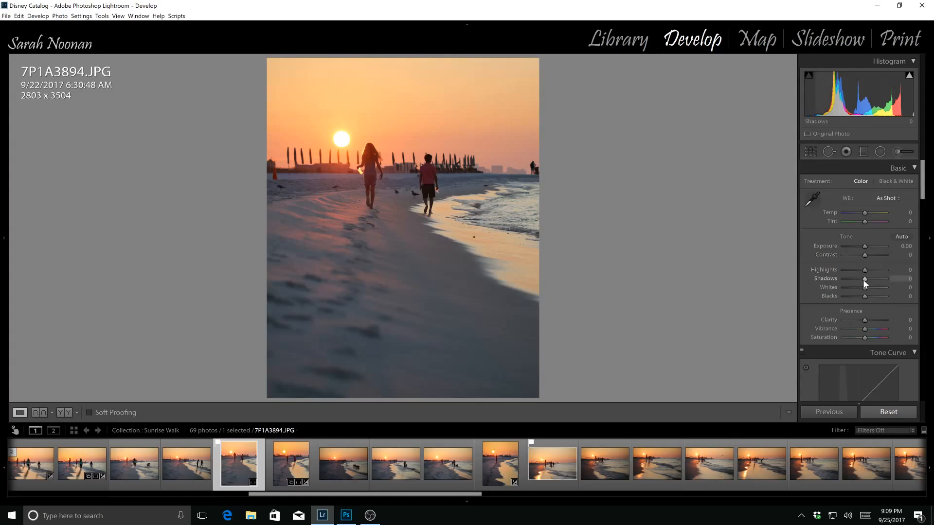
Set the photo's Exposure to +0.17, Contrast +14, Highlights -90, Shadows +30, Whites +23 and Blacks -31
drag(865, 280, 892, 279)
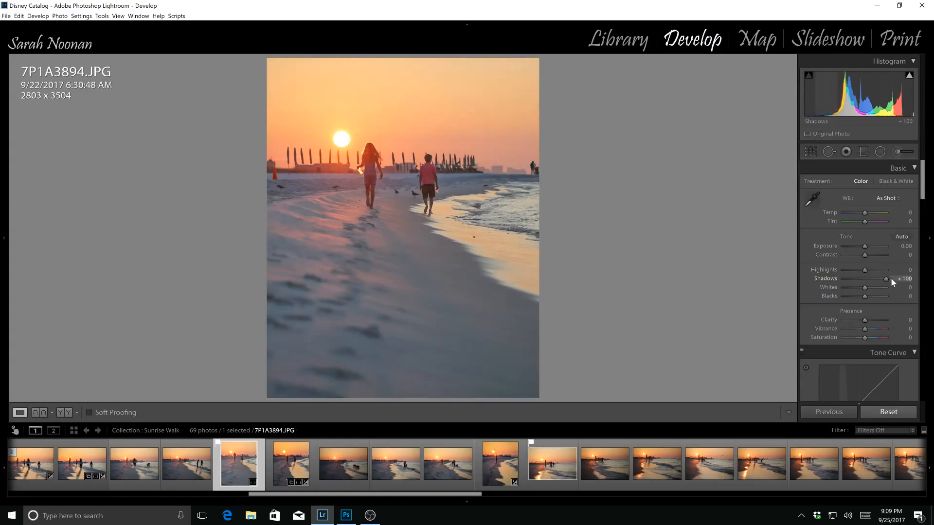
drag(877, 279, 869, 253)
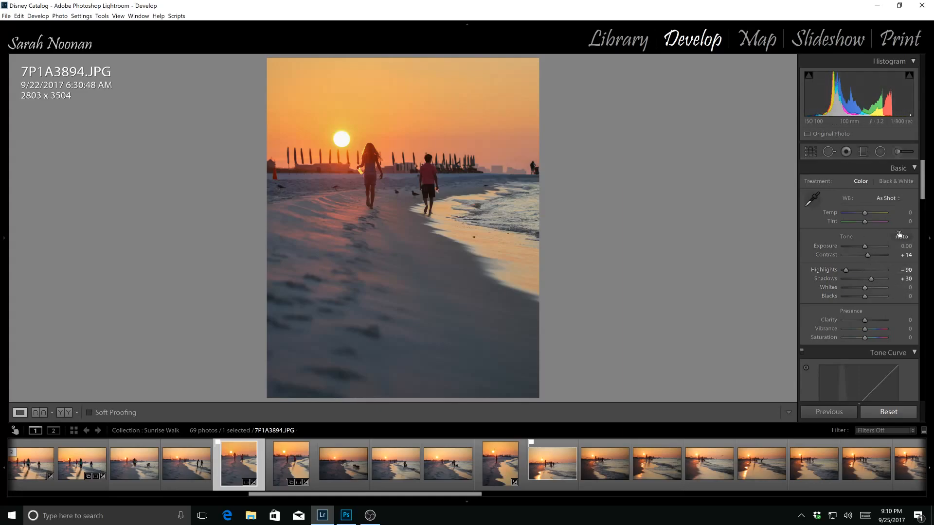
drag(865, 288, 871, 288)
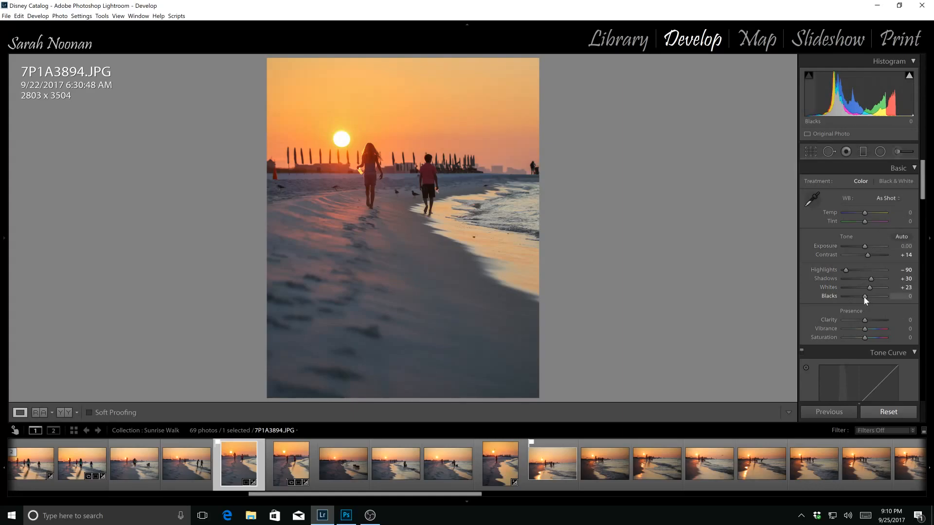
drag(864, 300, 863, 301)
drag(859, 297, 858, 296)
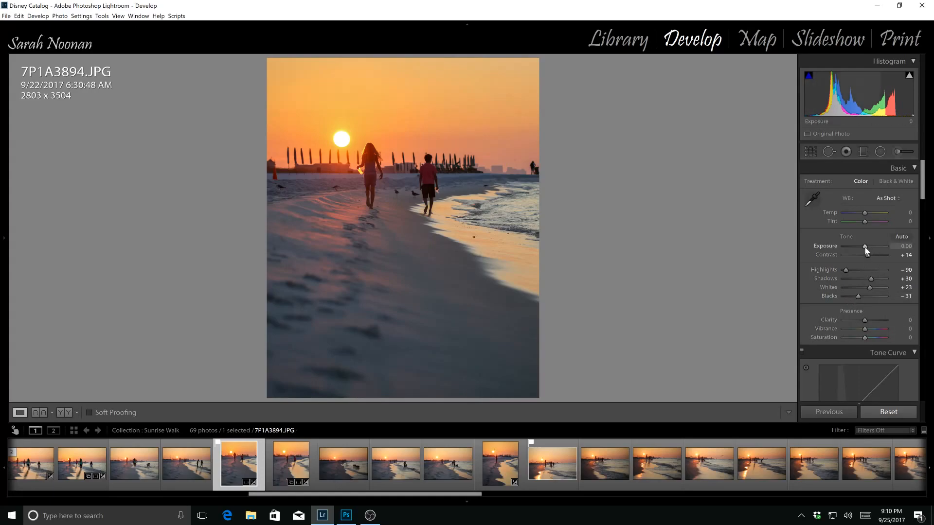
drag(864, 247, 865, 246)
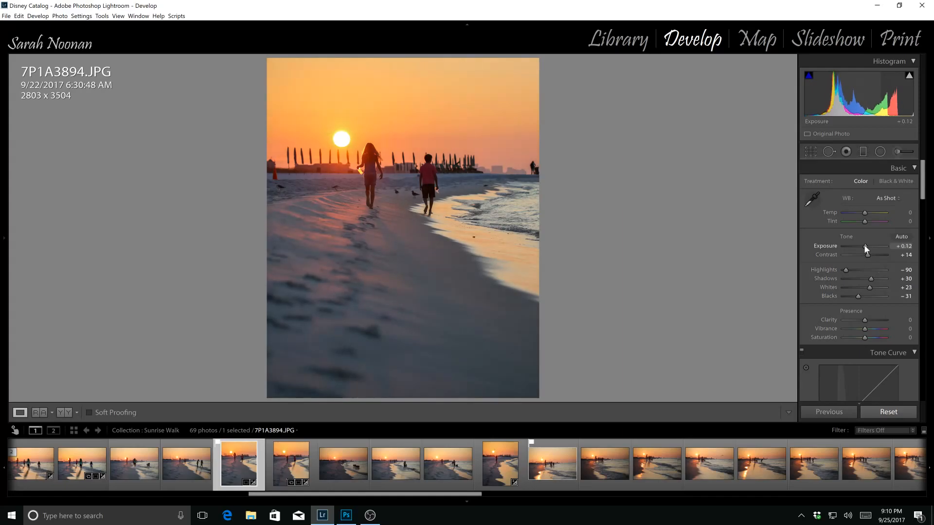
drag(864, 244, 865, 245)
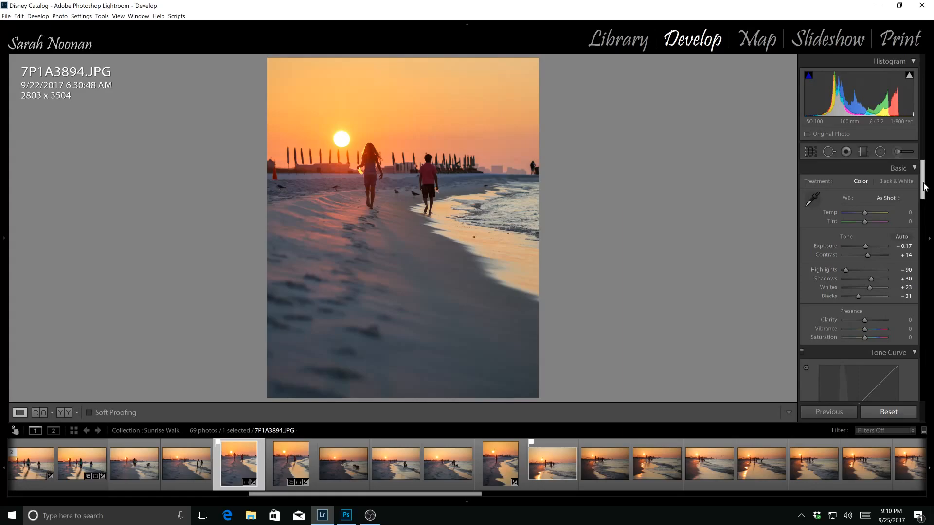
Turn on Remove Chromatic Aberration for the photo and set its Dehaze amount to +7
drag(924, 187, 926, 314)
click(813, 232)
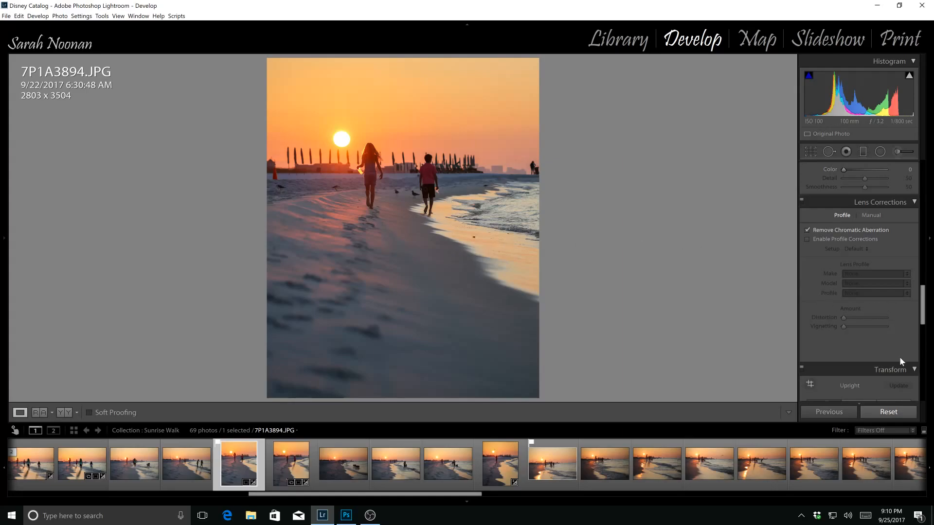
drag(922, 321, 931, 379)
drag(865, 322, 866, 322)
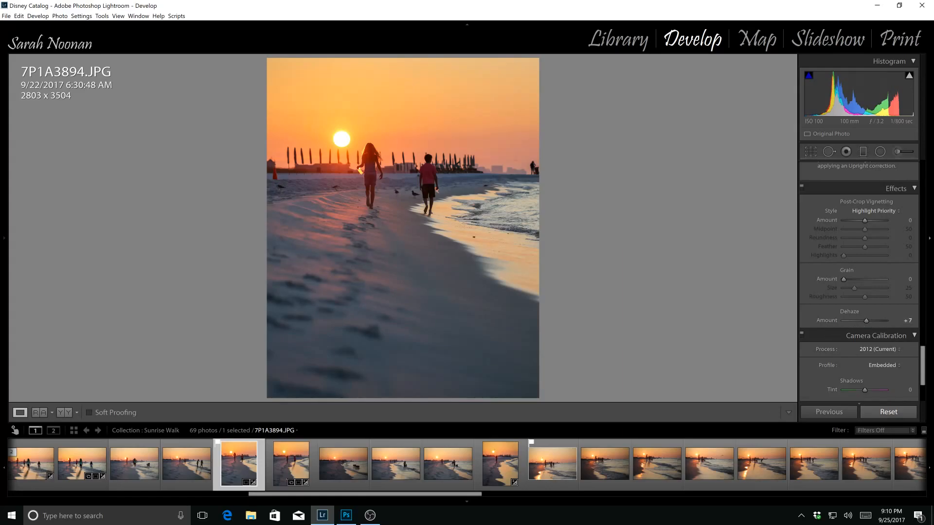
drag(923, 350, 927, 173)
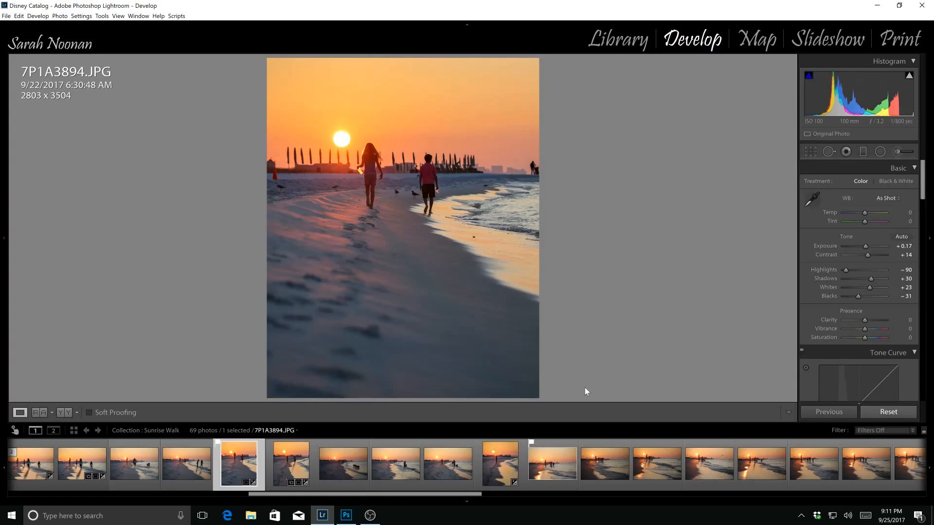
Begin cropping photo 7P1A3899.JPG and straighten its horizon with an angle of 2.33
click(552, 462)
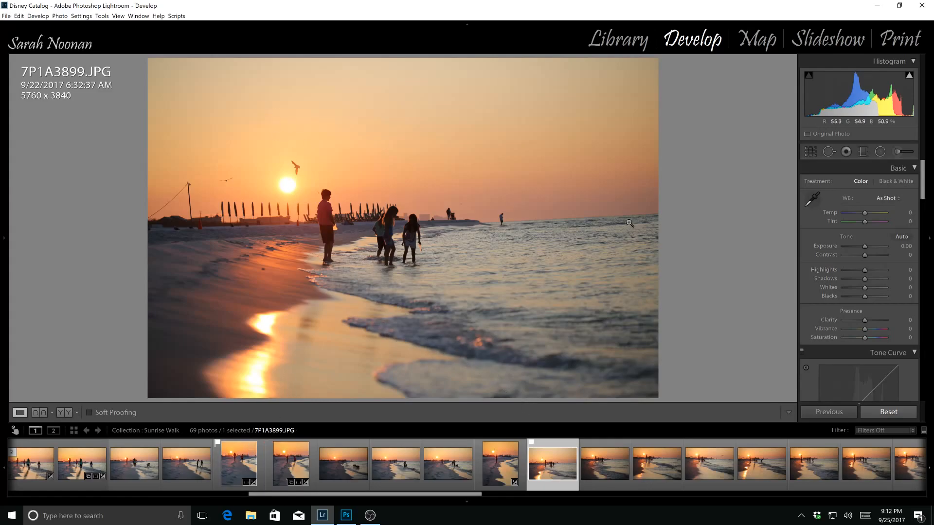
click(811, 153)
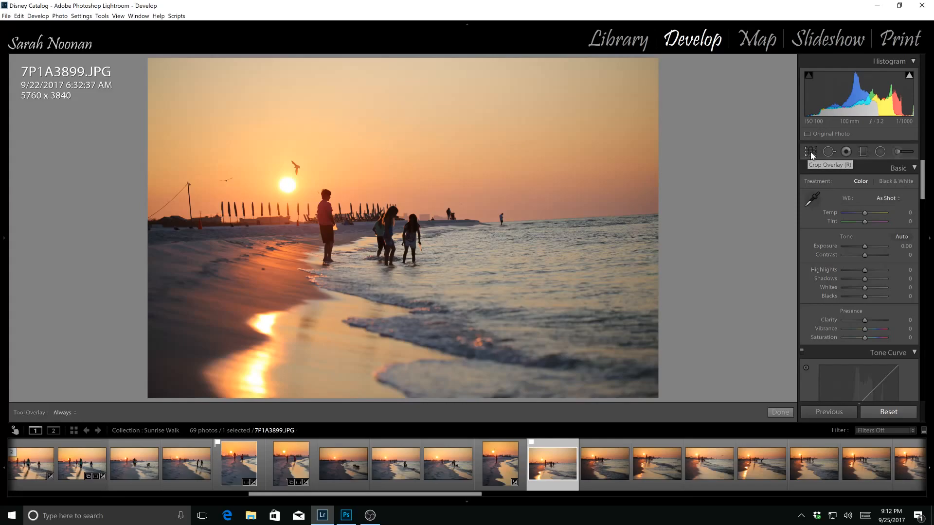
drag(686, 66, 692, 77)
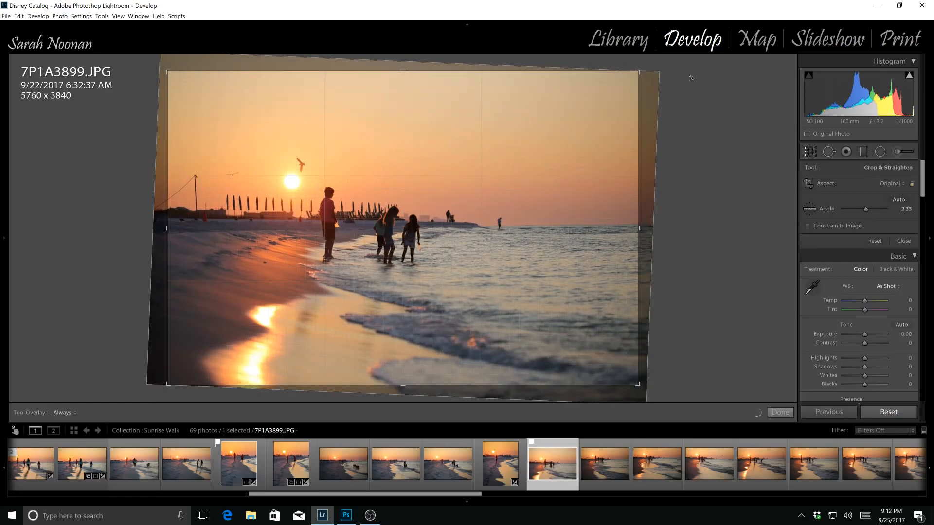
Crop the photo freely to about 1172 x 454 around the sun and the two flying birds, and apply the crop
drag(641, 228, 567, 240)
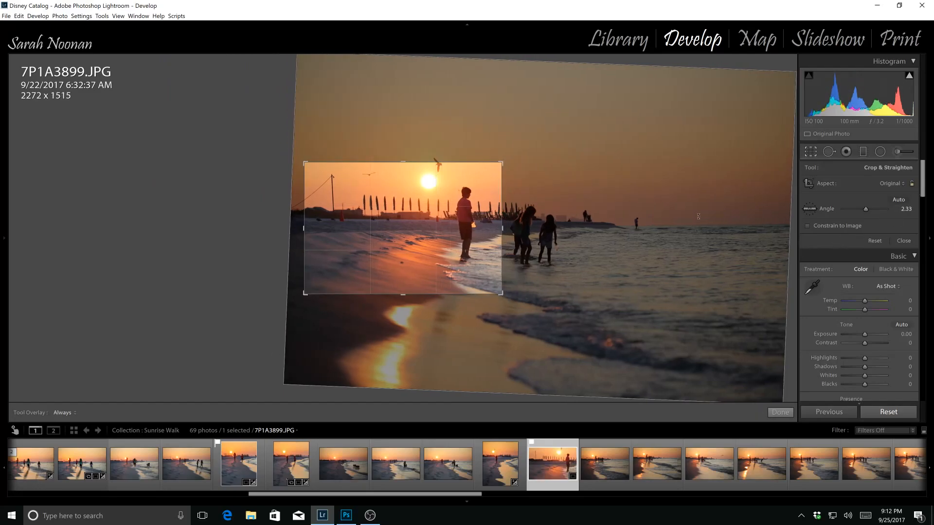
drag(430, 179, 424, 186)
drag(420, 293, 407, 246)
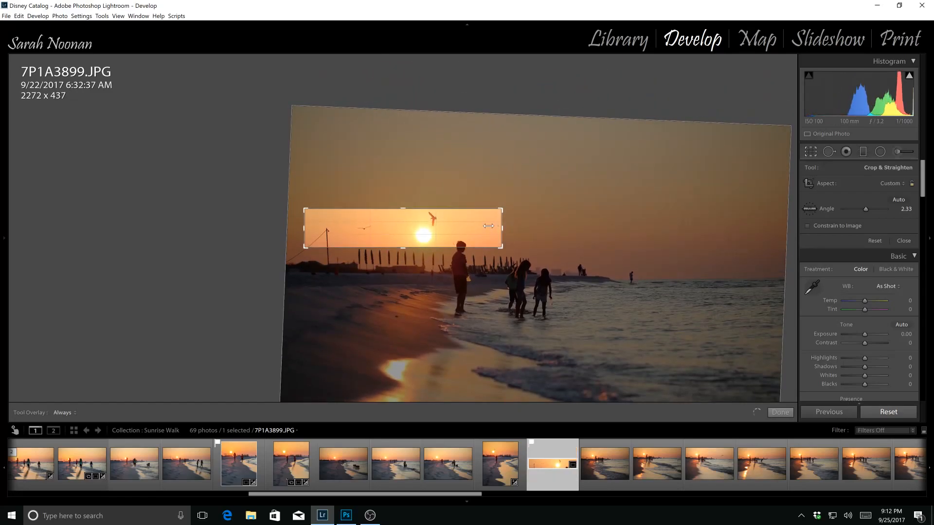
drag(489, 226, 437, 226)
drag(327, 230, 350, 230)
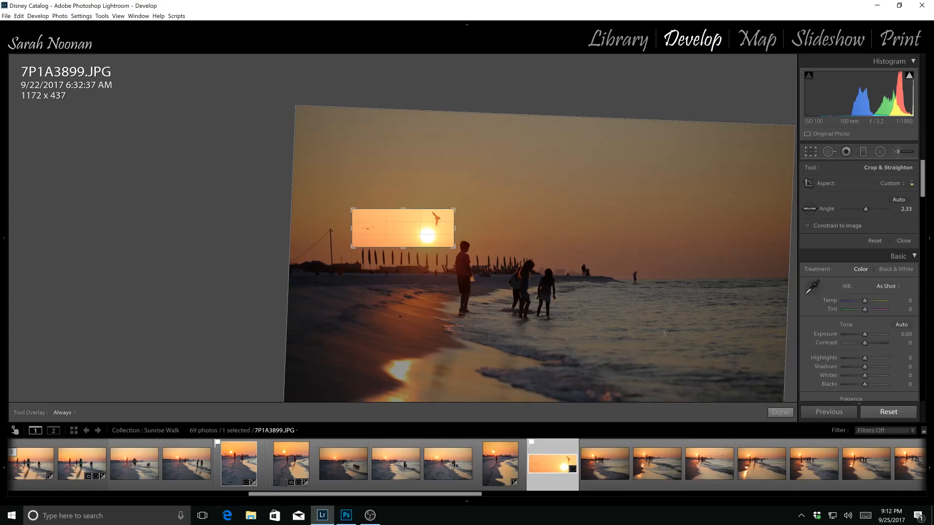
drag(418, 267, 419, 270)
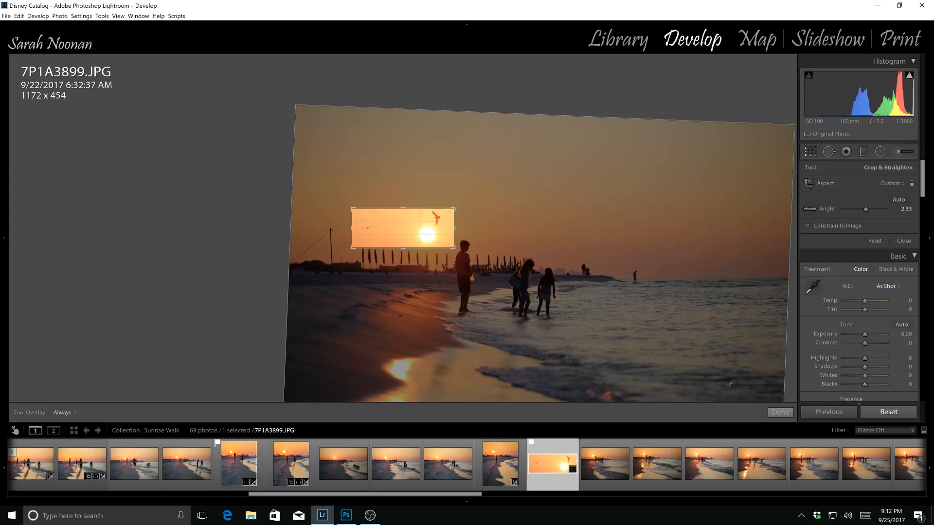
click(780, 412)
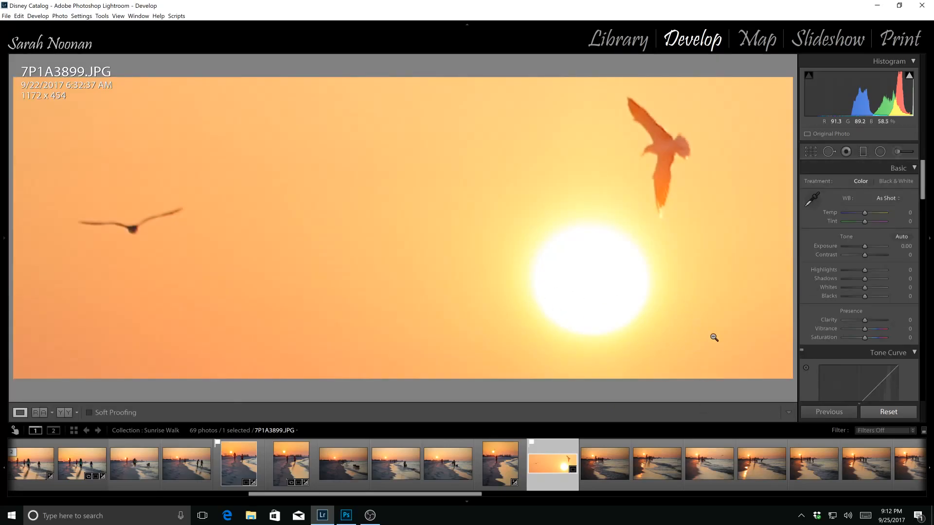
Turn on Remove Chromatic Aberration for the bird photo and set its Contrast to +18
drag(923, 200, 926, 321)
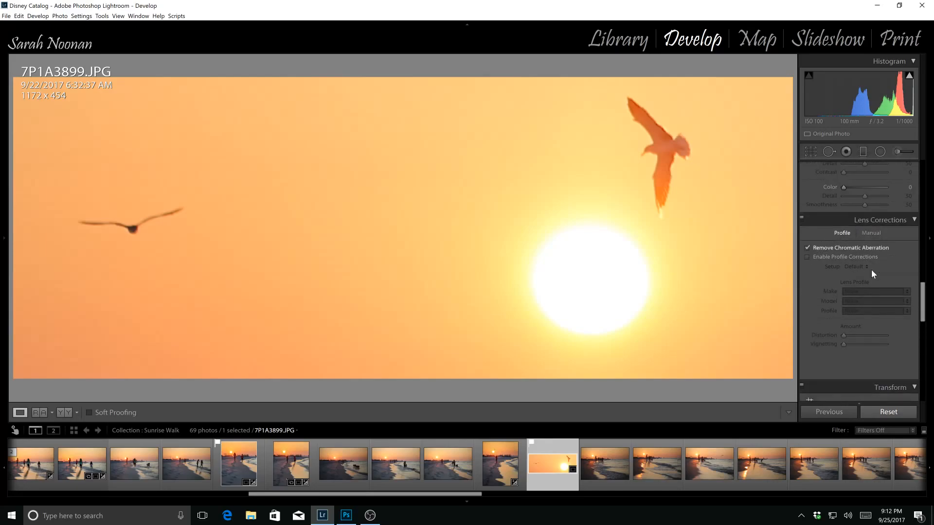
drag(923, 298, 923, 180)
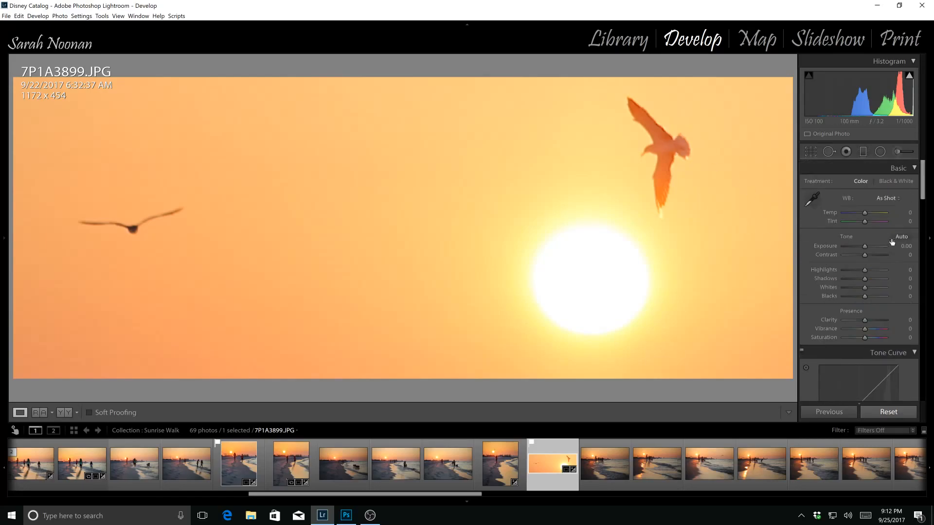
drag(864, 254, 868, 255)
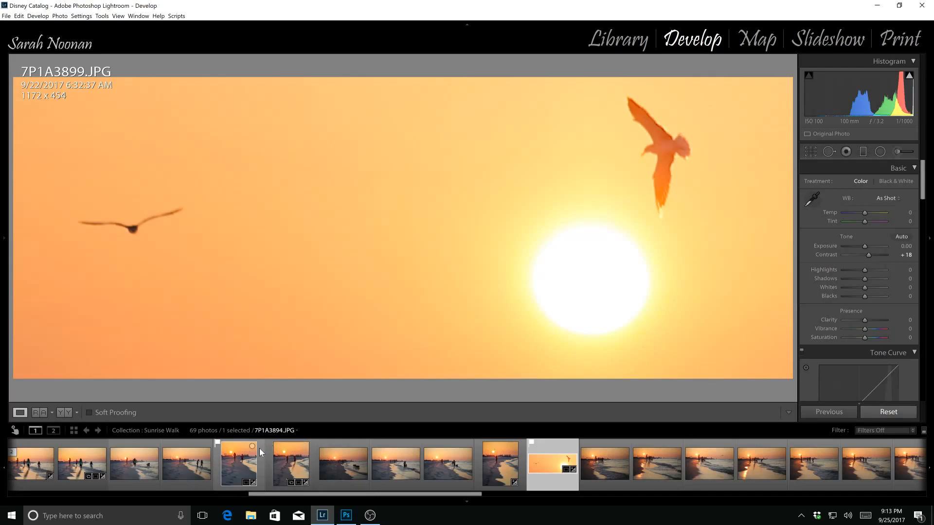
Open the cropped photos 7P1A3894.JPG and 7P1A3899.JPG together as layers in a single Photoshop document
ctrl+click(233, 465)
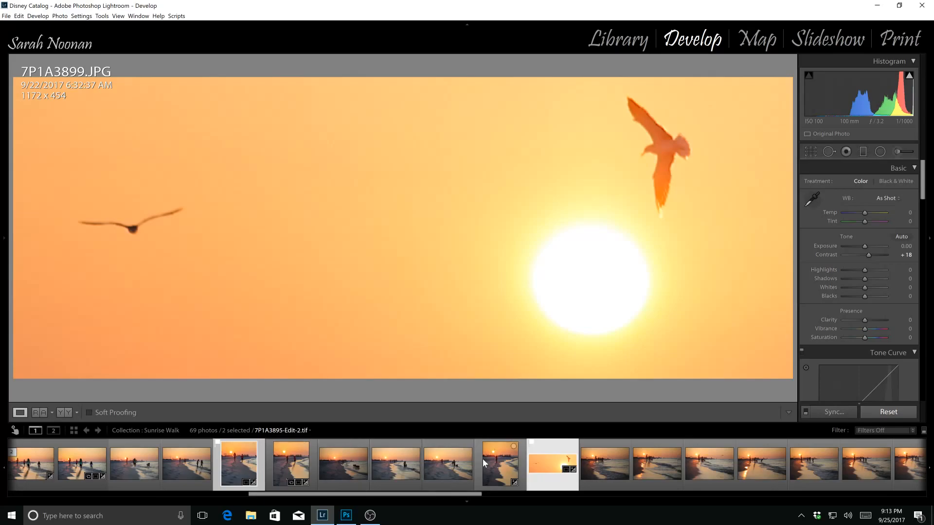
right_click(241, 464)
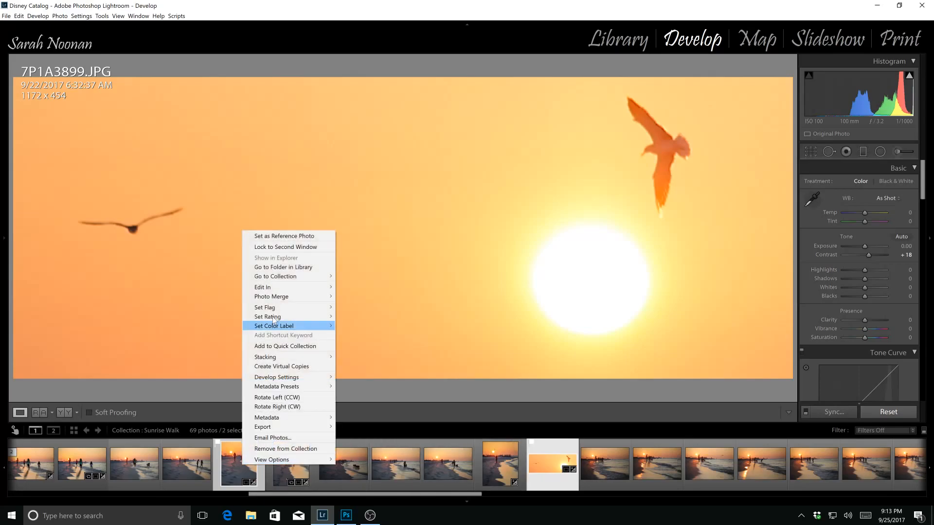
mouse_move(270, 289)
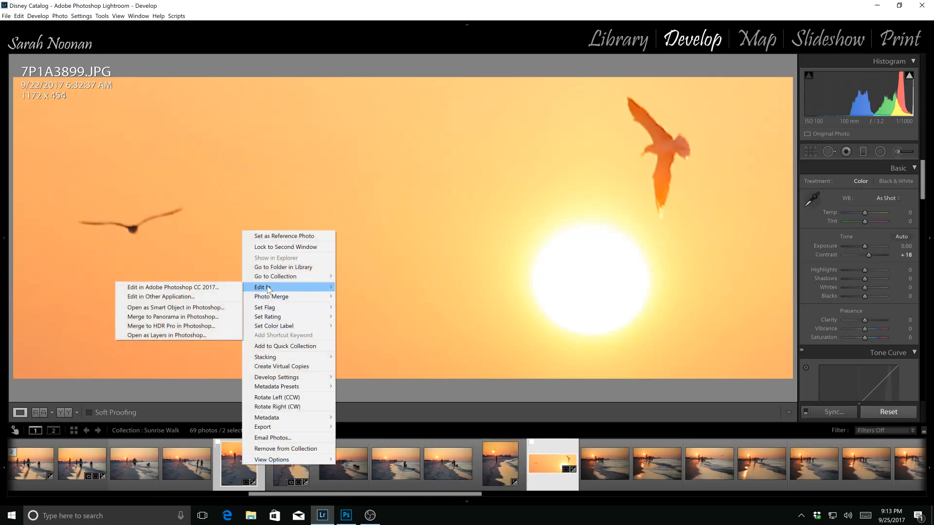
click(168, 335)
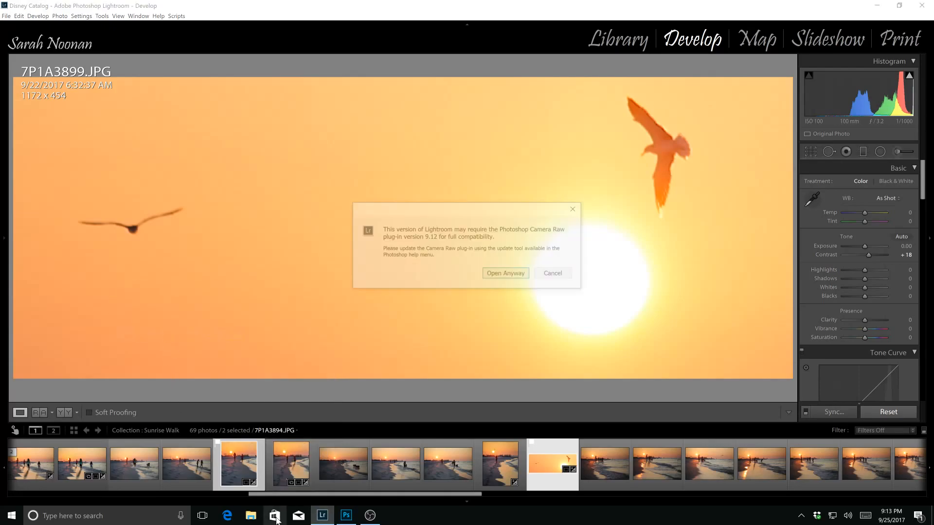
click(515, 274)
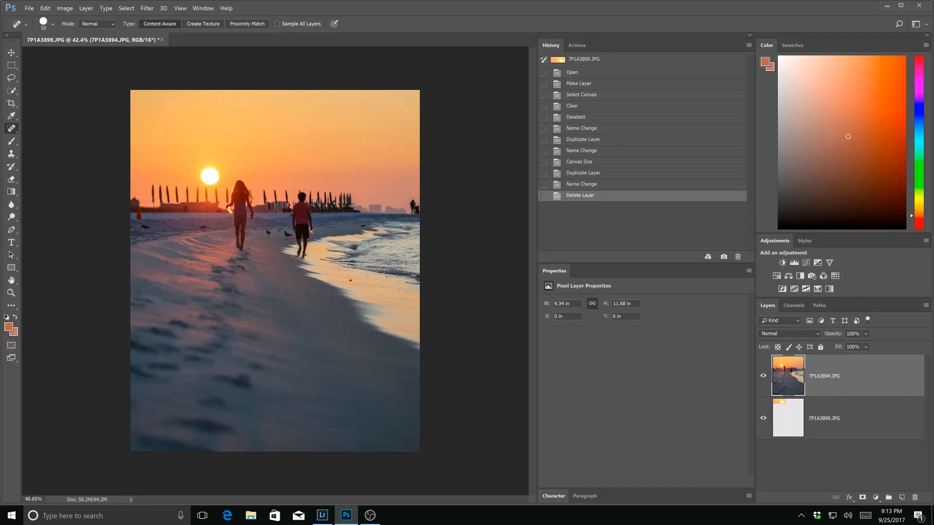
scroll(314, 291, up, 1)
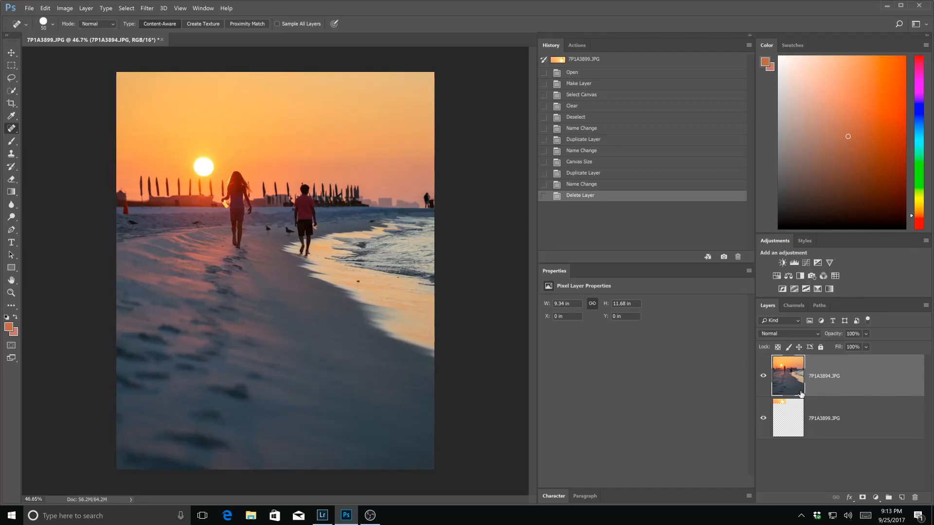
Move the beach photo layer 7P1A3894.JPG beneath 7P1A3899.JPG and hide the bird photo layer
drag(788, 384, 786, 451)
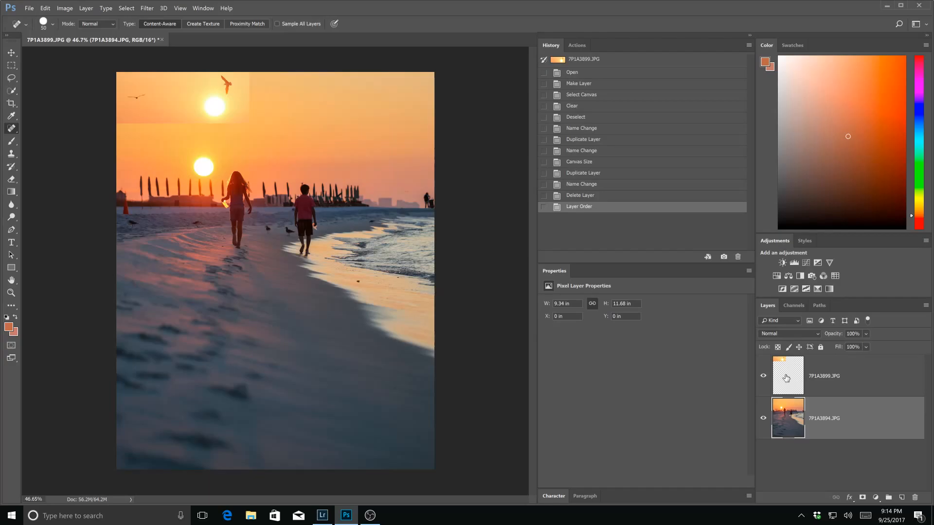
click(764, 378)
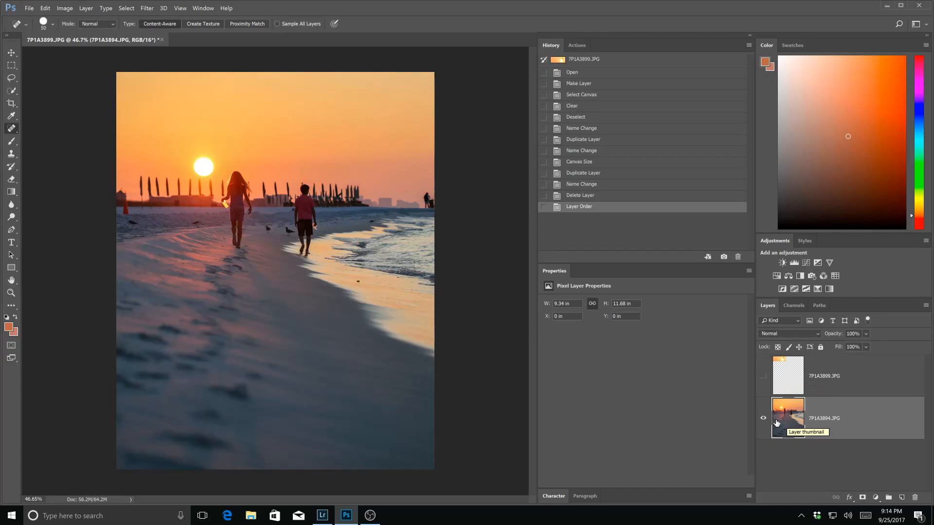
click(763, 377)
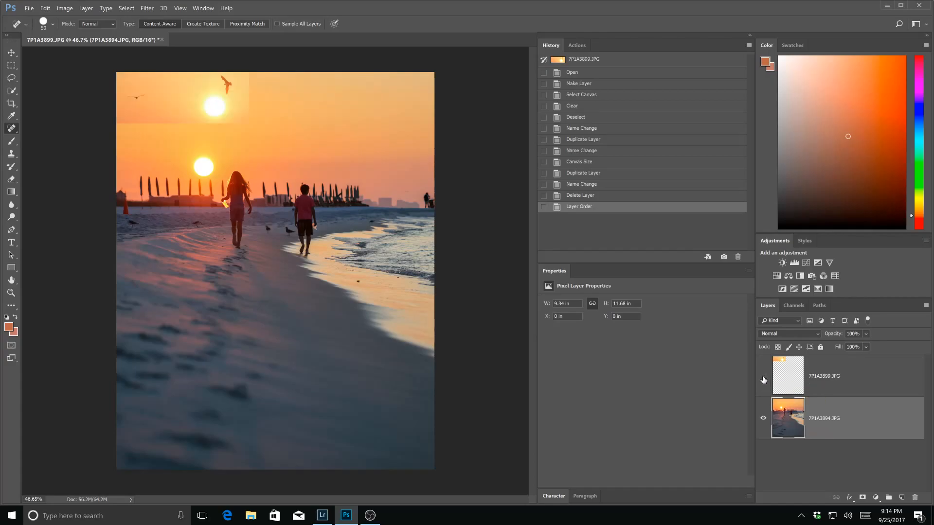
click(763, 379)
click(763, 378)
click(763, 379)
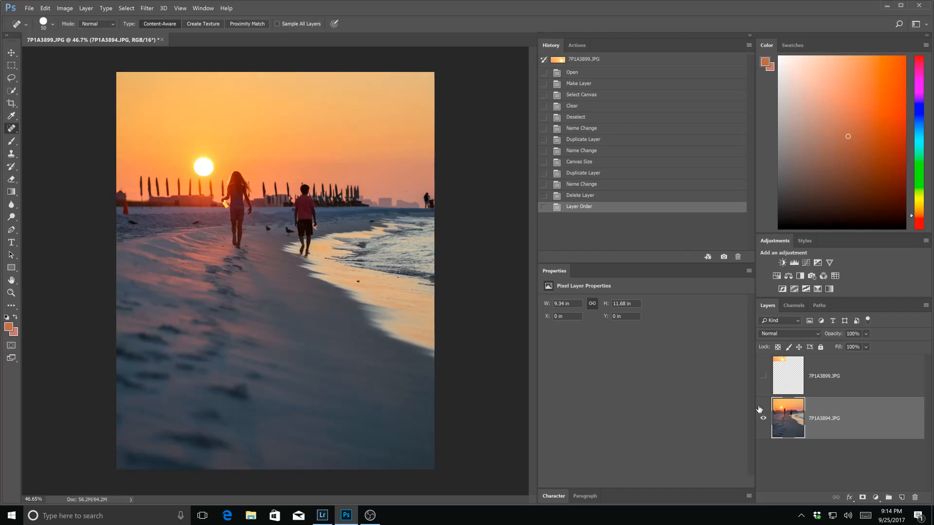
Duplicate the beach photo layer 7P1A3894.JPG so retouching is done on a copy
key(ctrl+j)
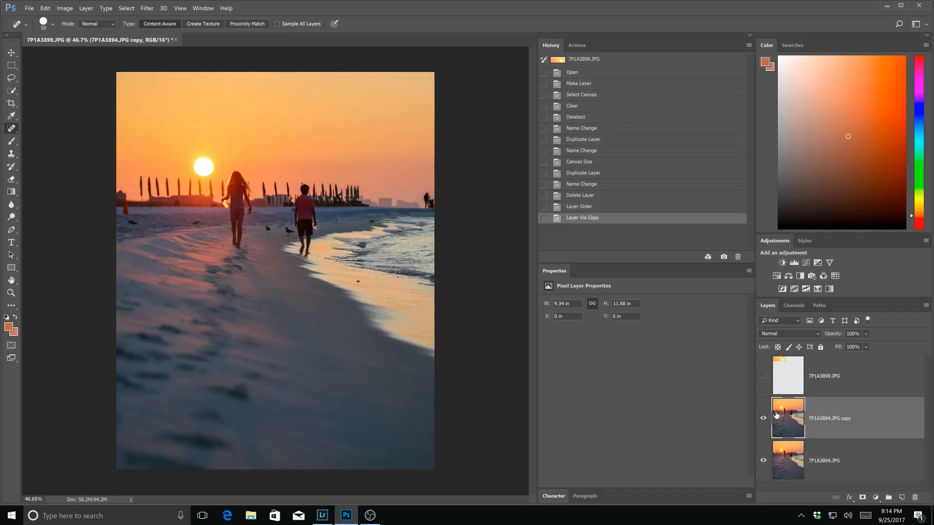
scroll(837, 455, down, 1)
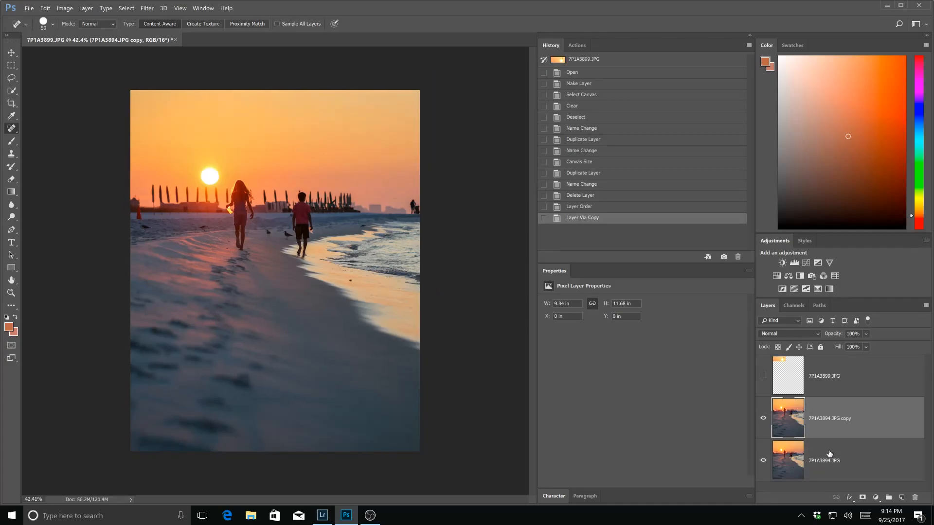
scroll(784, 442, up, 1)
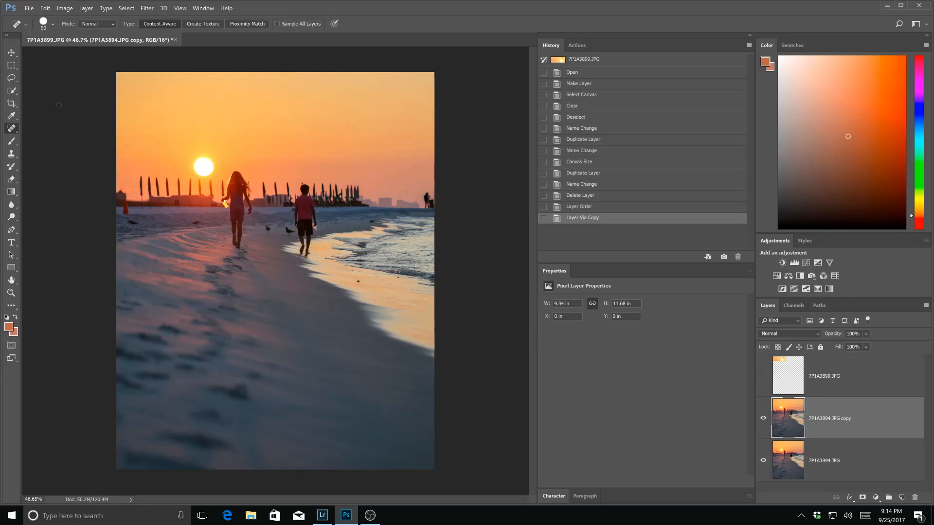
Heal the dark speck on the wet sand and small spots near the girl's feet with the Content-Aware Spot Healing Brush
right_click(16, 132)
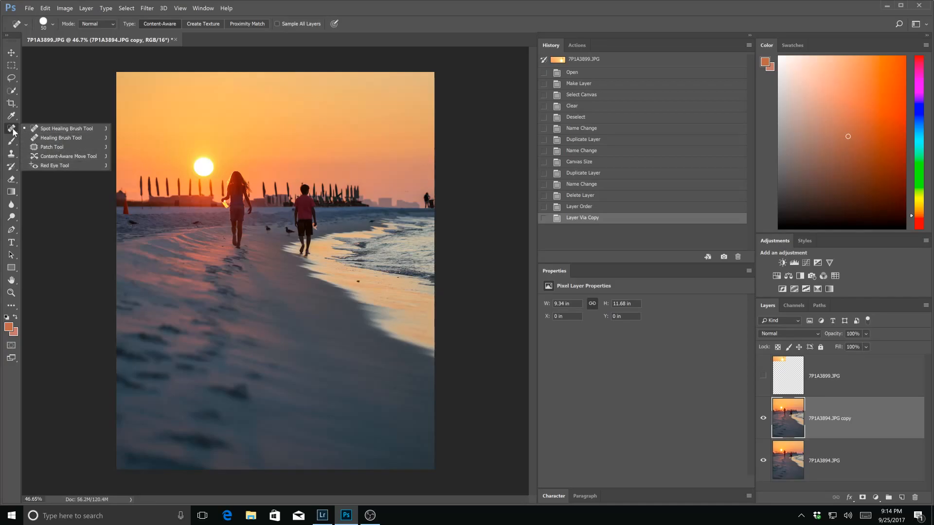
click(37, 129)
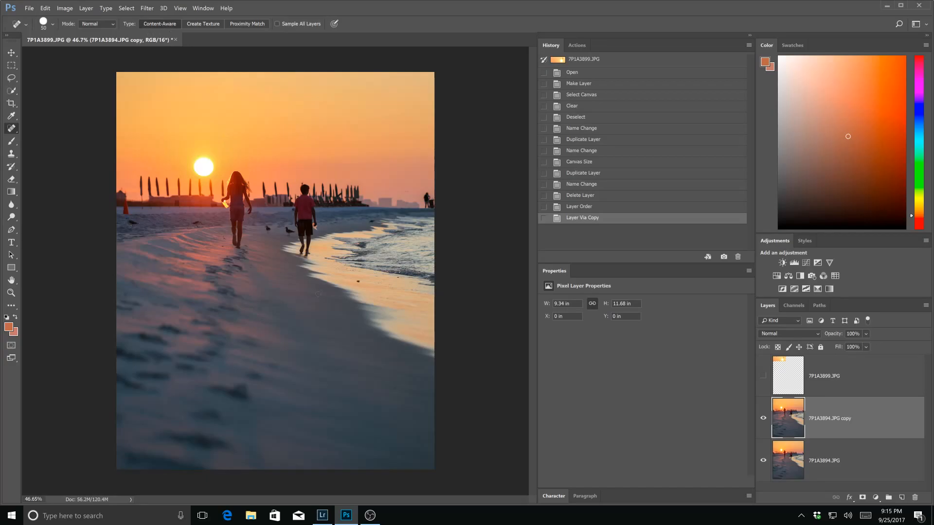
click(359, 281)
click(399, 280)
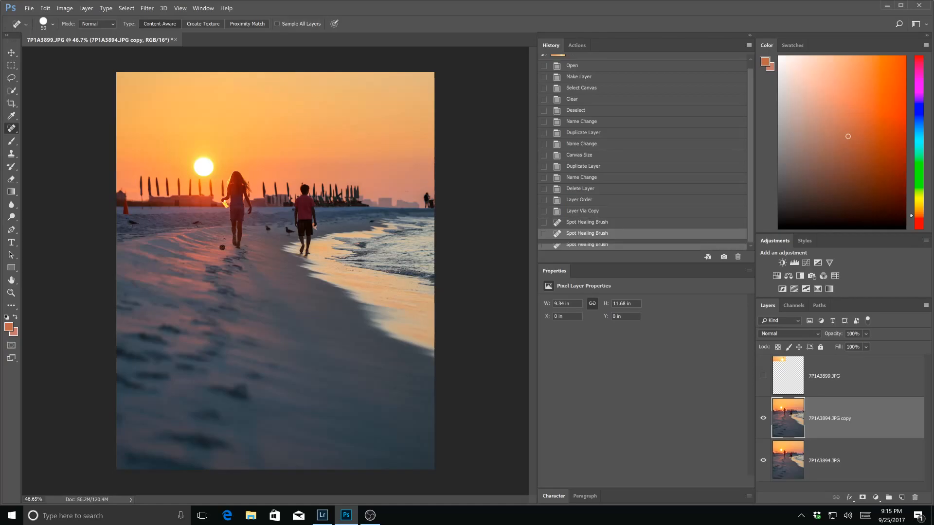
click(245, 246)
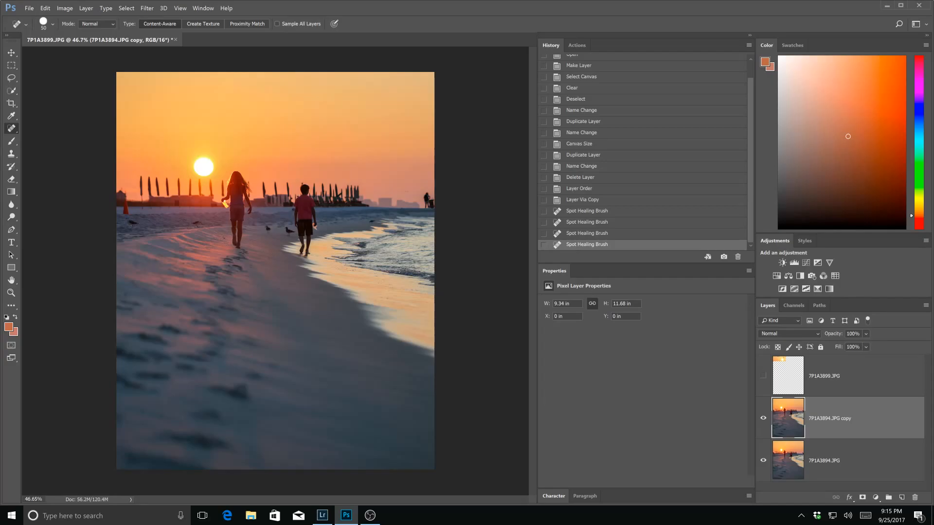
Heal the sand beside the girl's feet and remove the bird beside her and the orange cone near the beach edge
ctrl+click(413, 426)
drag(235, 284, 302, 373)
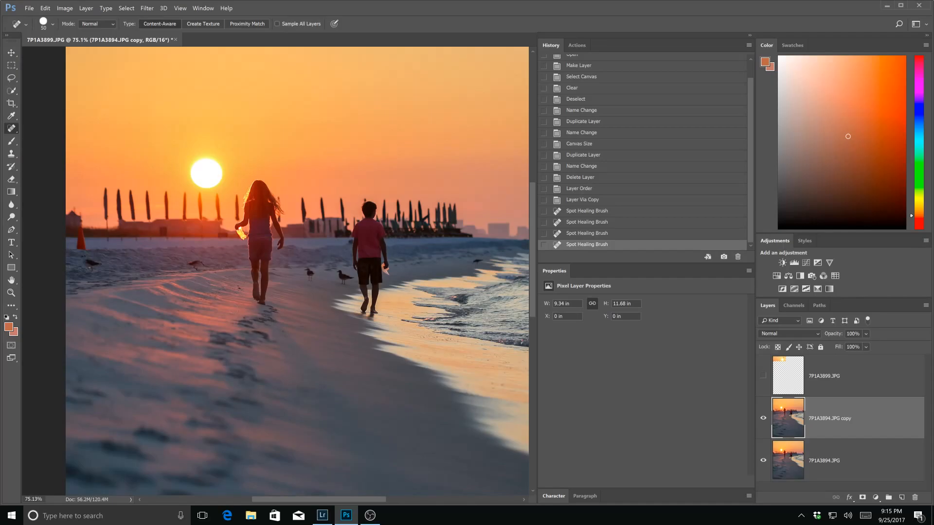
click(238, 288)
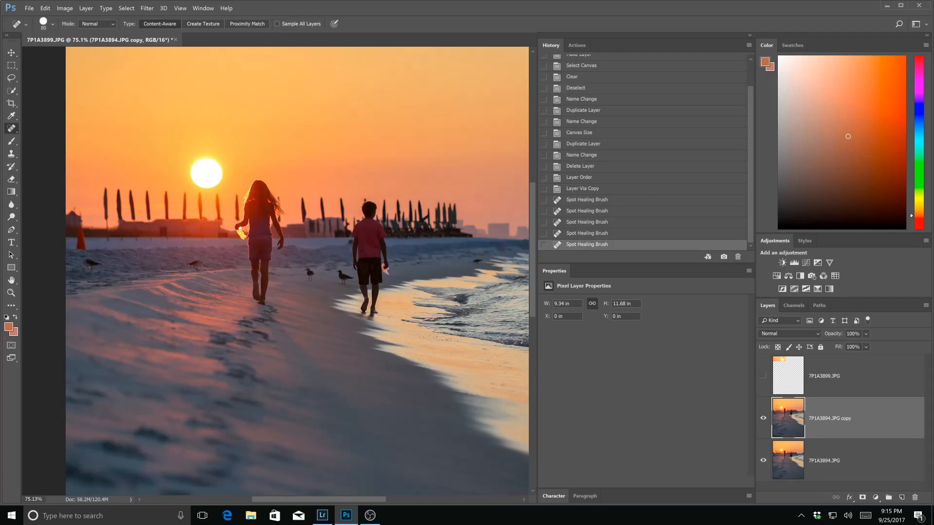
drag(192, 263, 195, 265)
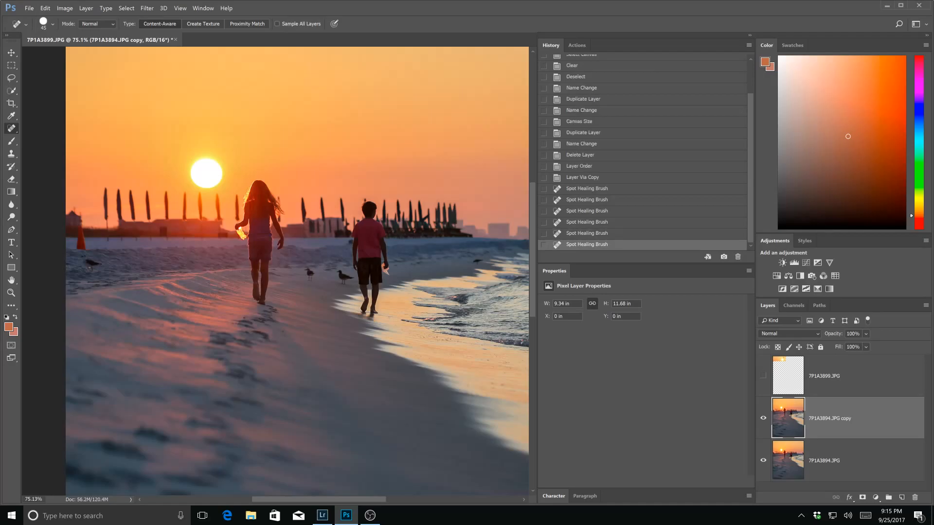
click(203, 269)
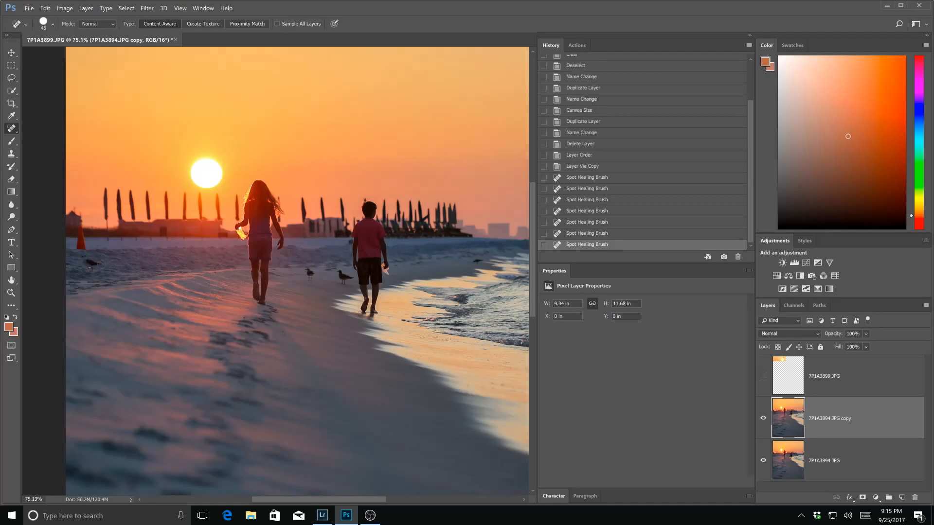
mouse_move(86, 250)
mouse_down()
mouse_move(77, 247)
mouse_move(78, 228)
mouse_move(79, 252)
mouse_up()
Remove the large dark footprint in the middle of the foreground sand with a Spot Healing Brush size of 125
scroll(276, 270, down, 1)
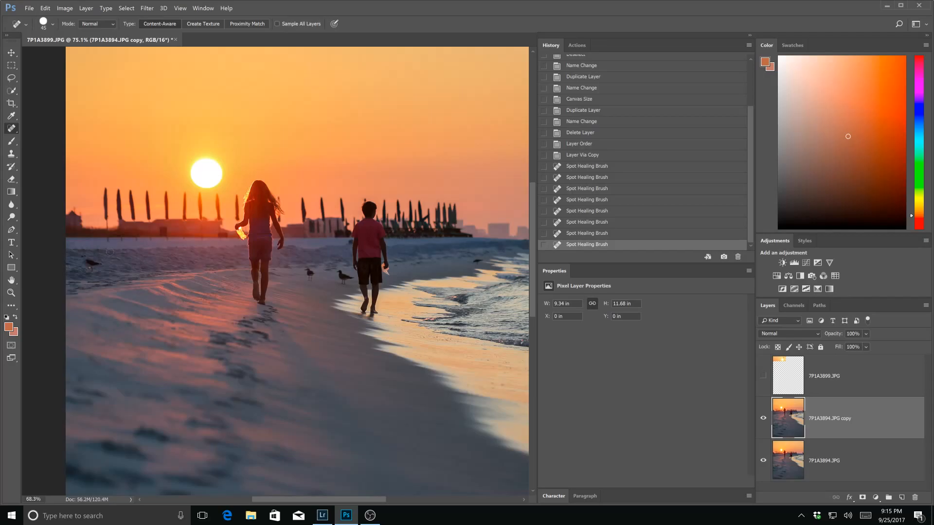
scroll(277, 273, down, 1)
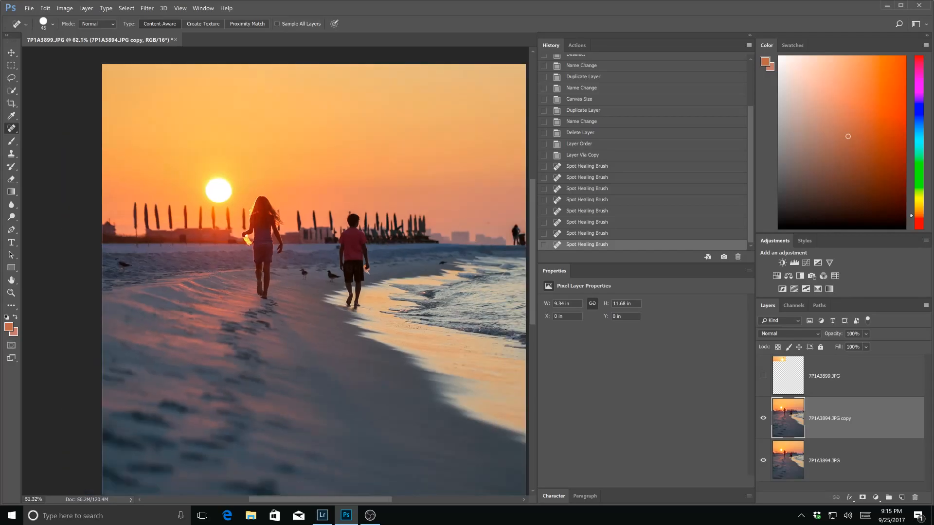
scroll(272, 295, down, 1)
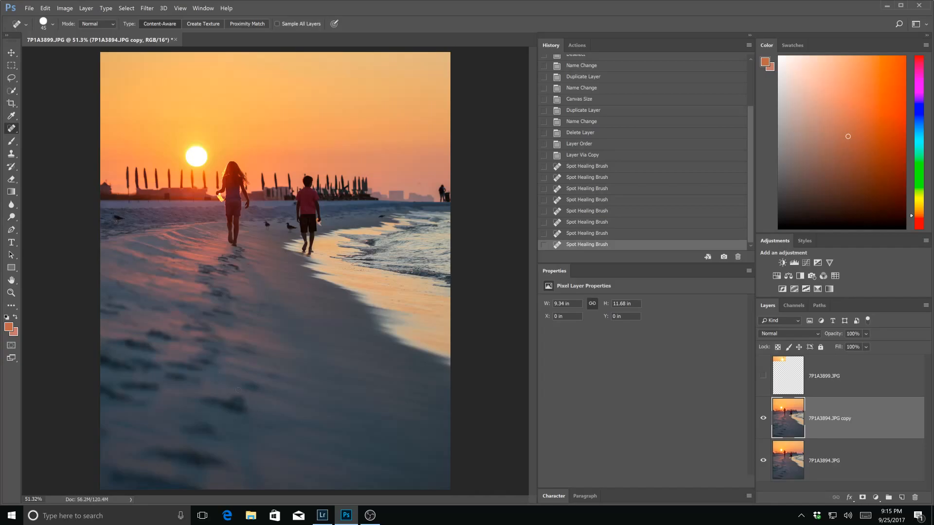
key(bracketright)
key(bracketright)
drag(242, 409, 212, 400)
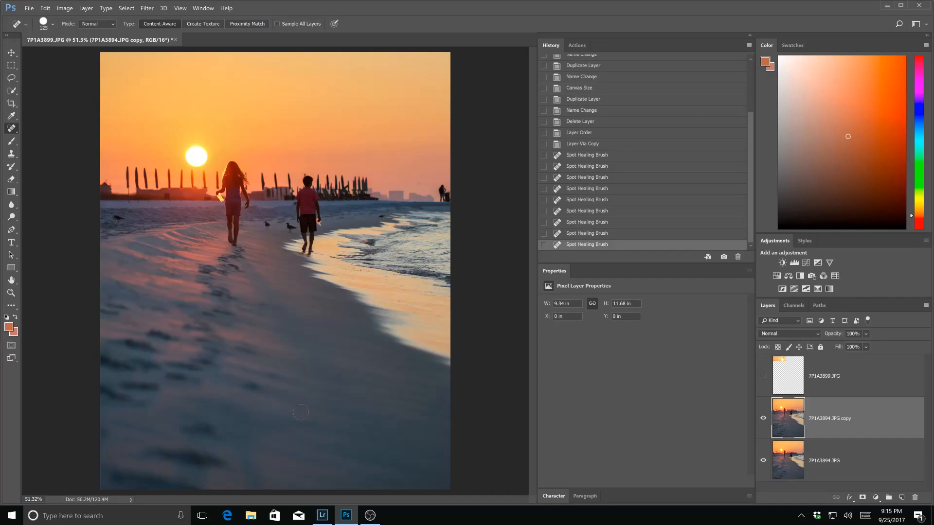
click(246, 386)
drag(200, 400, 214, 407)
click(226, 409)
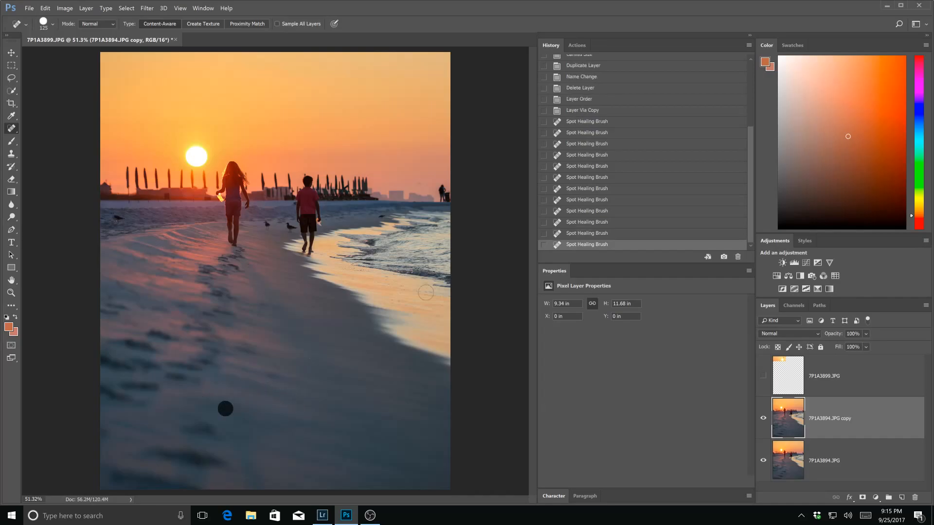
Smooth the sand beside the healed footprint and remove the distant figure at the far end of the horizon
click(581, 235)
click(583, 247)
drag(272, 376, 287, 375)
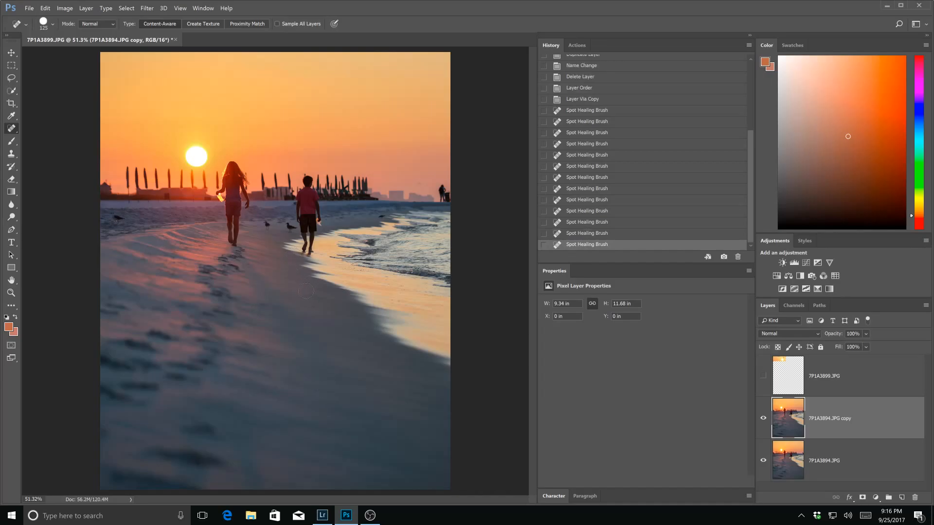
drag(444, 188, 446, 194)
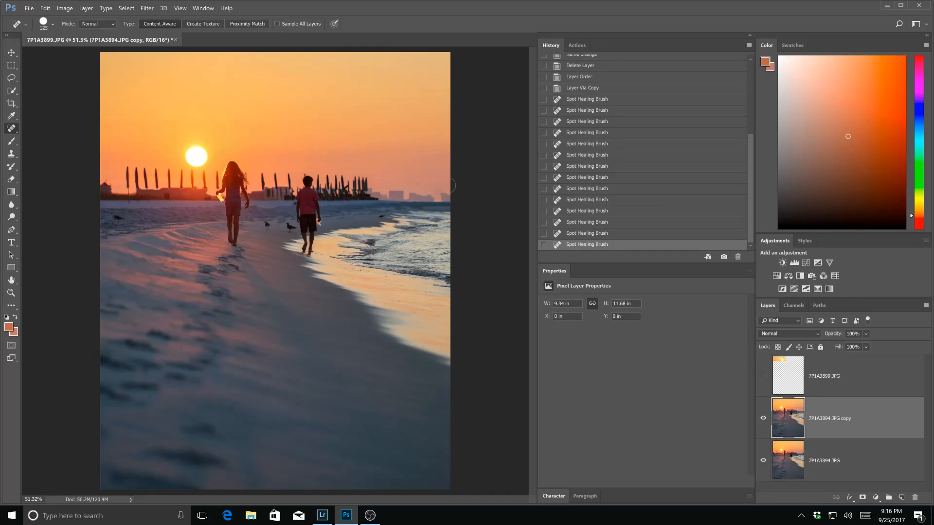
Try healing the sky above the skyline, the waterline speck and the dark foreground footprints with a brush size of 175
click(421, 183)
click(383, 216)
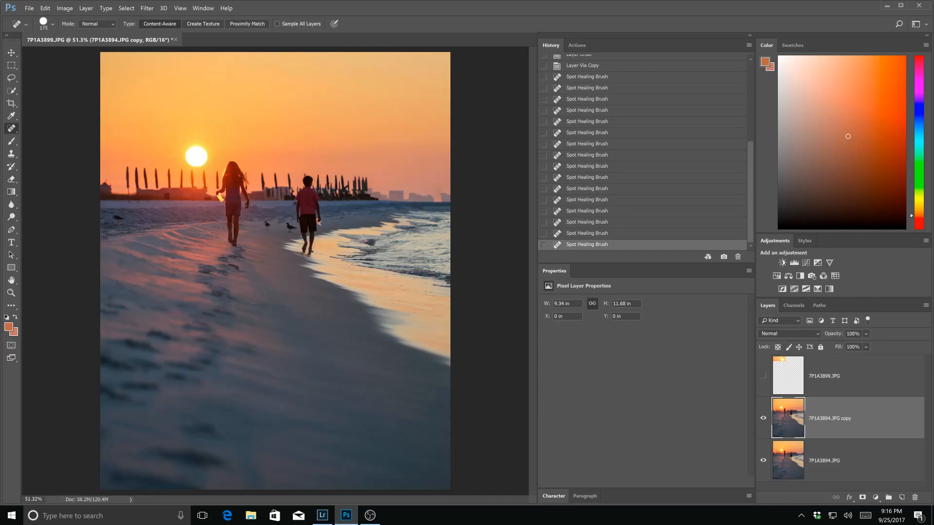
drag(147, 456, 223, 464)
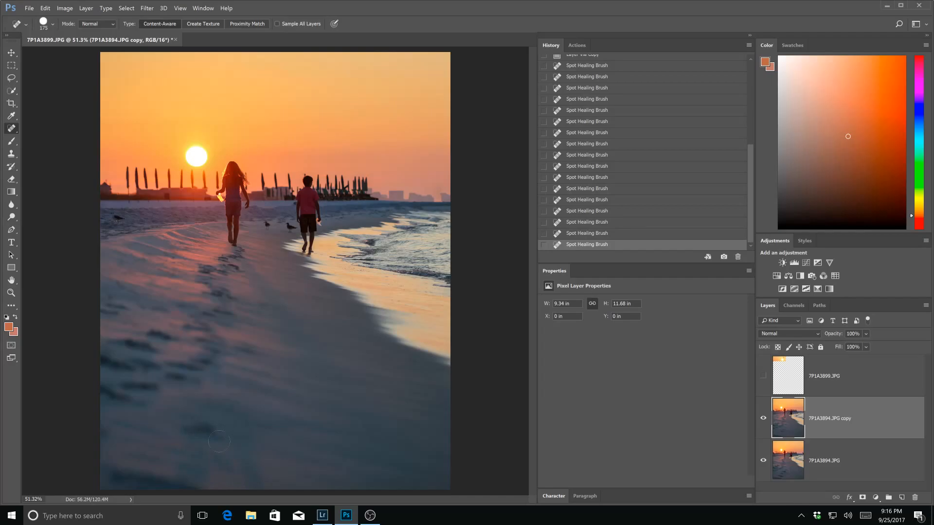
drag(187, 432, 235, 437)
mouse_move(204, 489)
mouse_down()
mouse_move(89, 475)
mouse_move(206, 484)
mouse_move(237, 508)
mouse_up()
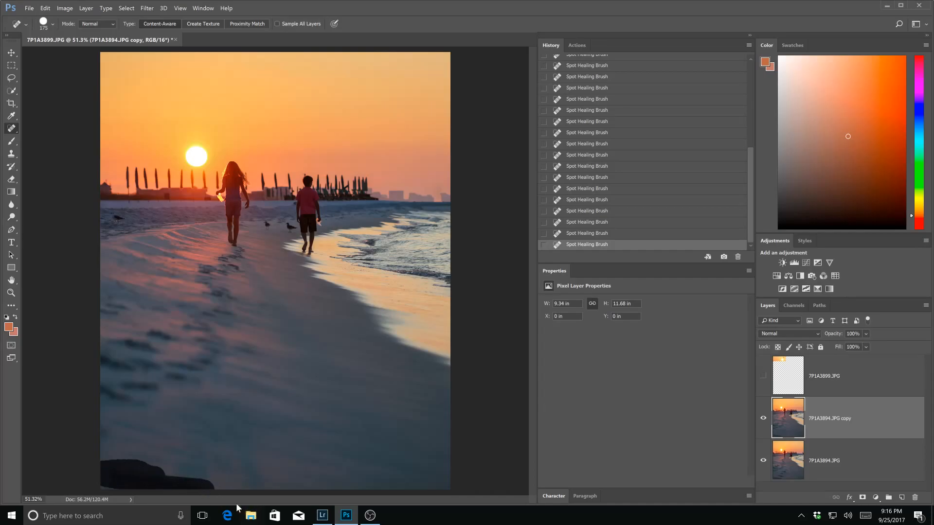
drag(121, 489, 102, 485)
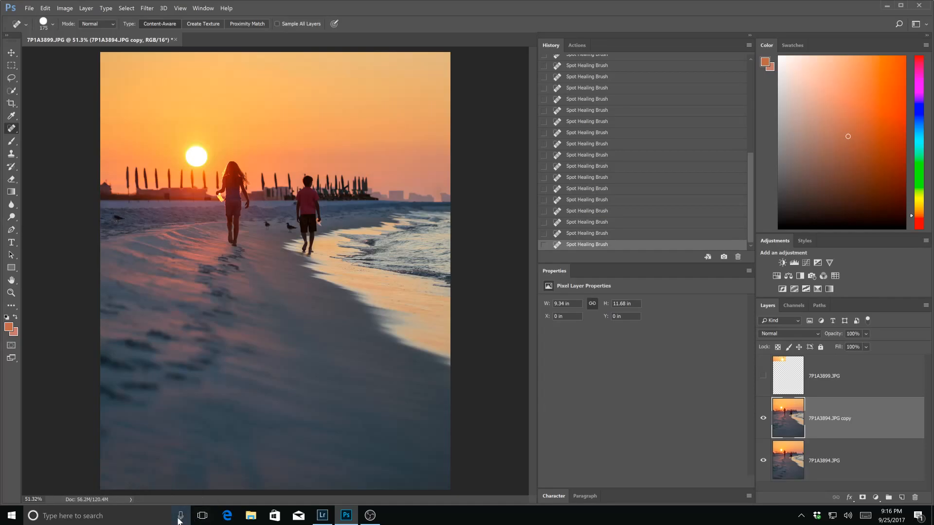
Step back through the history to undo the healing strokes made after the distant figure's removal
click(588, 234)
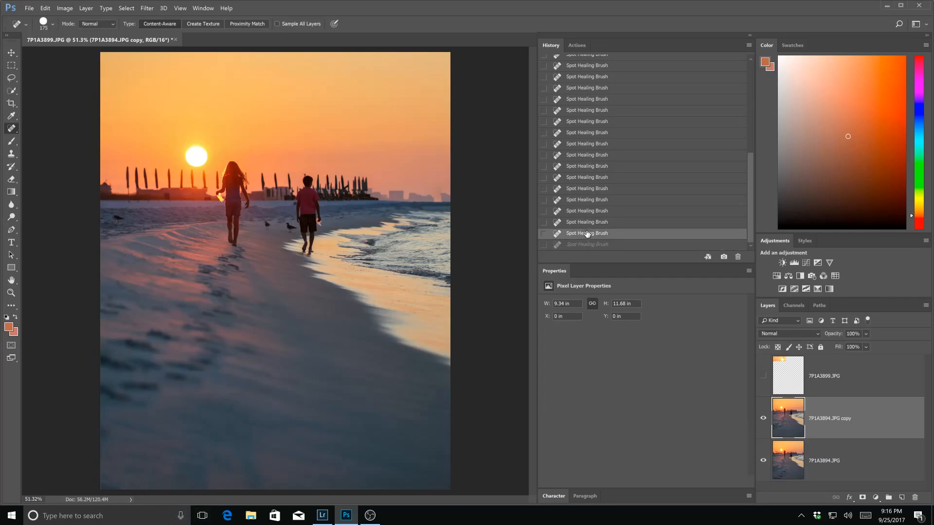
click(587, 224)
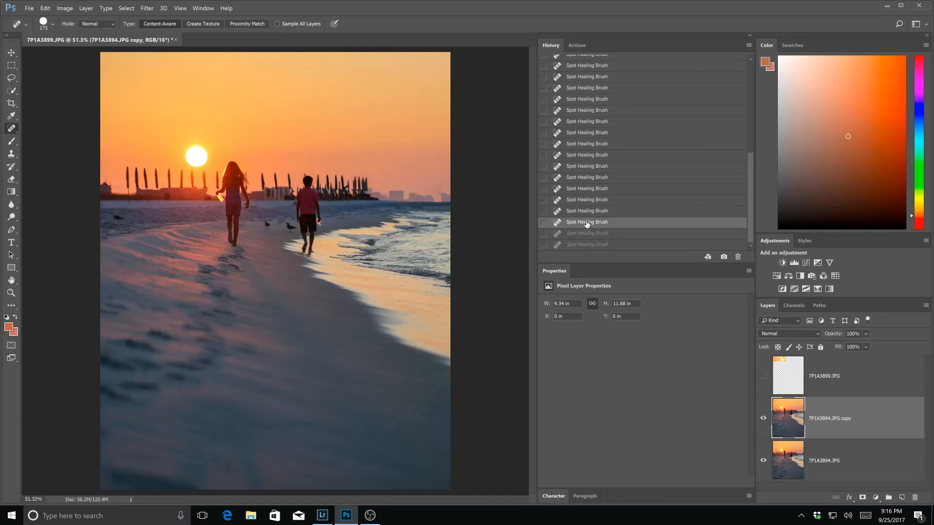
click(580, 212)
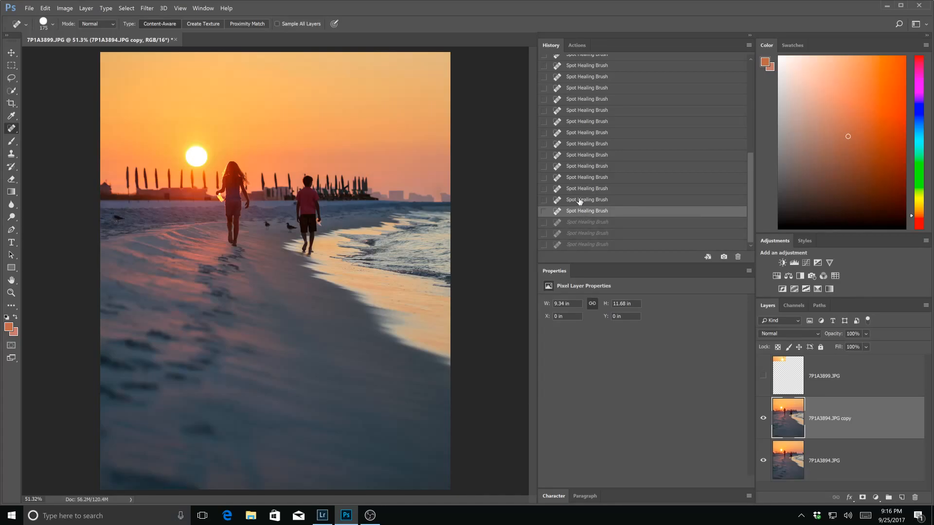
click(580, 200)
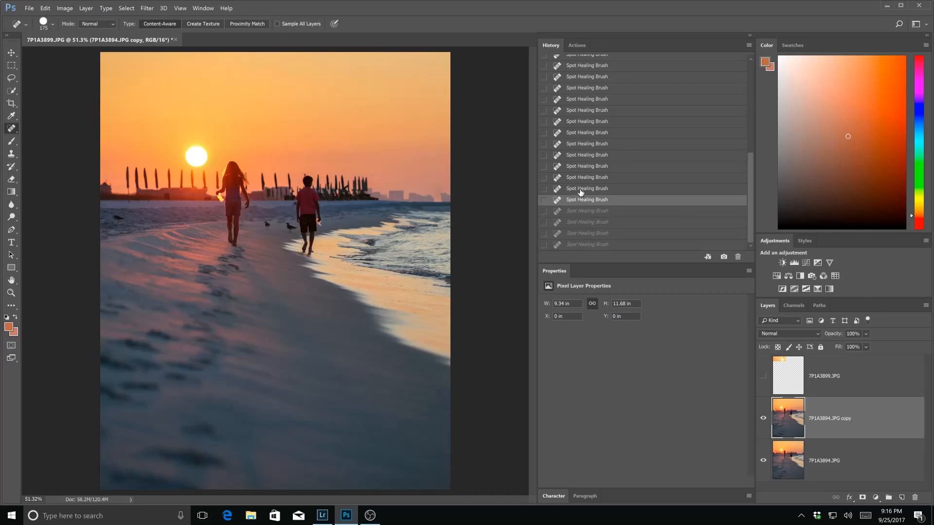
click(581, 189)
click(579, 179)
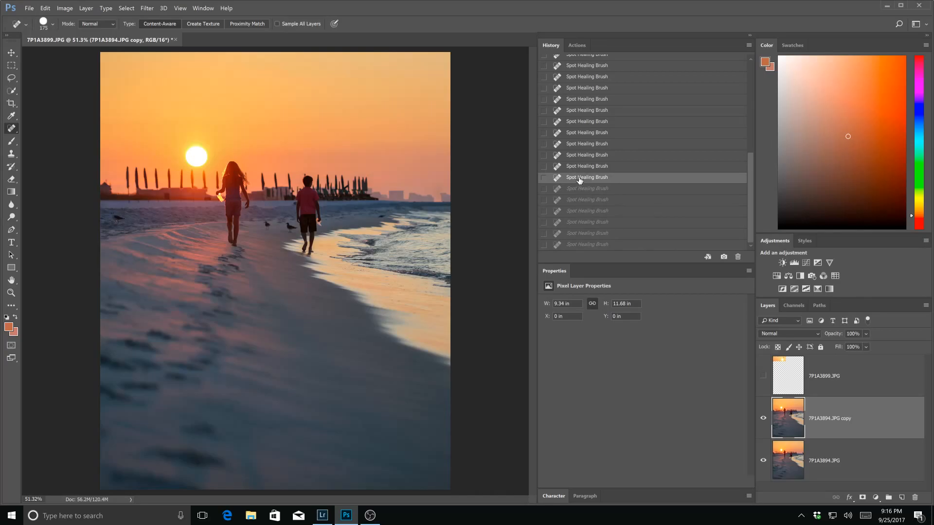
click(580, 167)
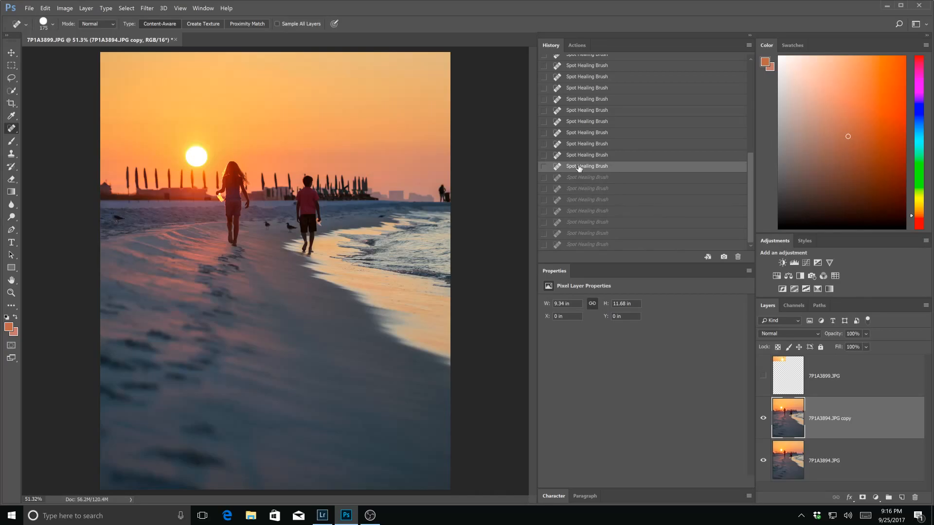
click(579, 179)
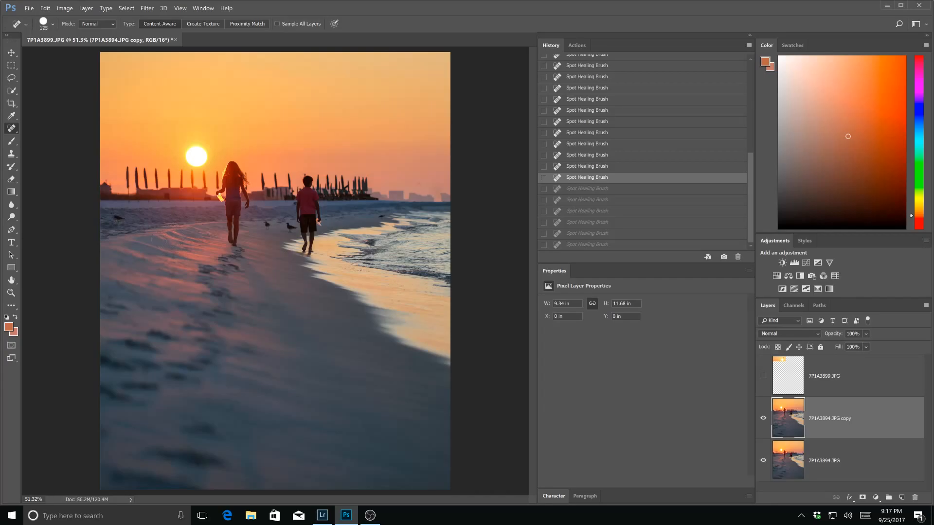
Remove the dark bird on the sand near the photo's left edge with a Spot Healing Brush size of 90
key(bracketleft)
click(116, 219)
click(115, 221)
click(119, 218)
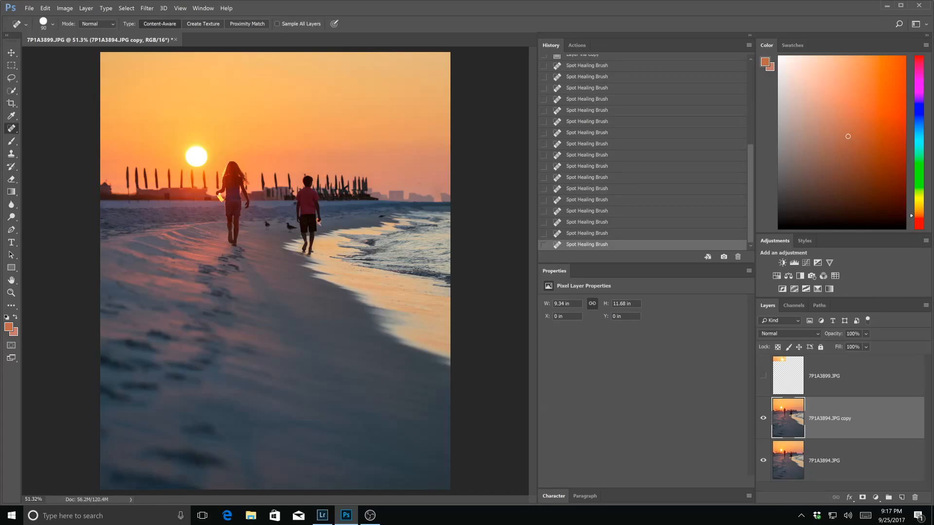
Heal the speck at the waterline and the spot above the distant skyline, and brush over the bird beside the boy
click(378, 217)
click(383, 218)
click(420, 185)
click(290, 227)
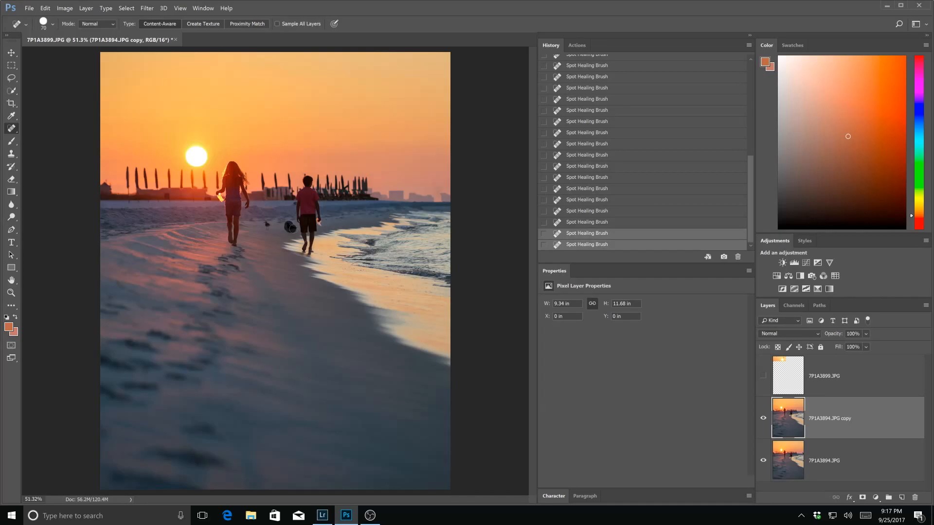
Undo and reapply the last healing stroke to compare the sand beside the boy
key(ctrl+z)
key(ctrl+z)
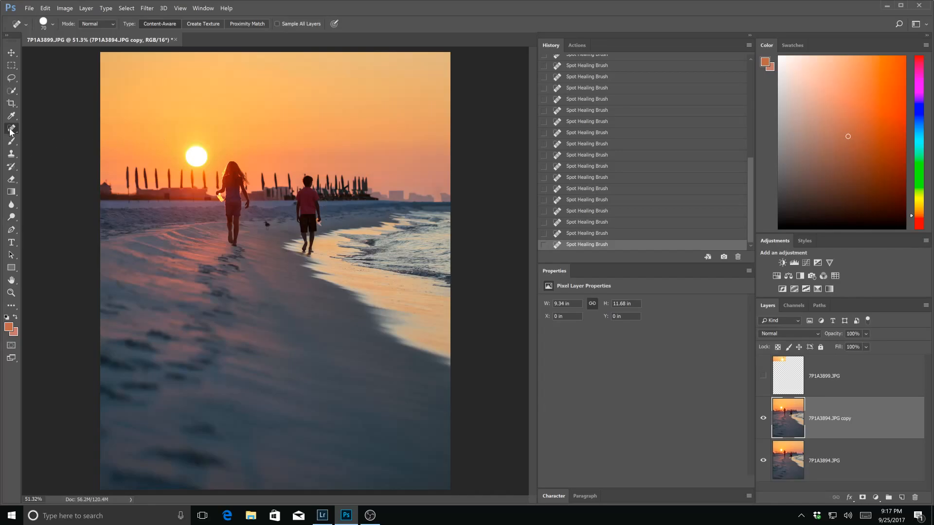
Lasso the boy, remove him with a Content-Aware fill in Normal mode at 100% opacity, and clear the selection
click(11, 78)
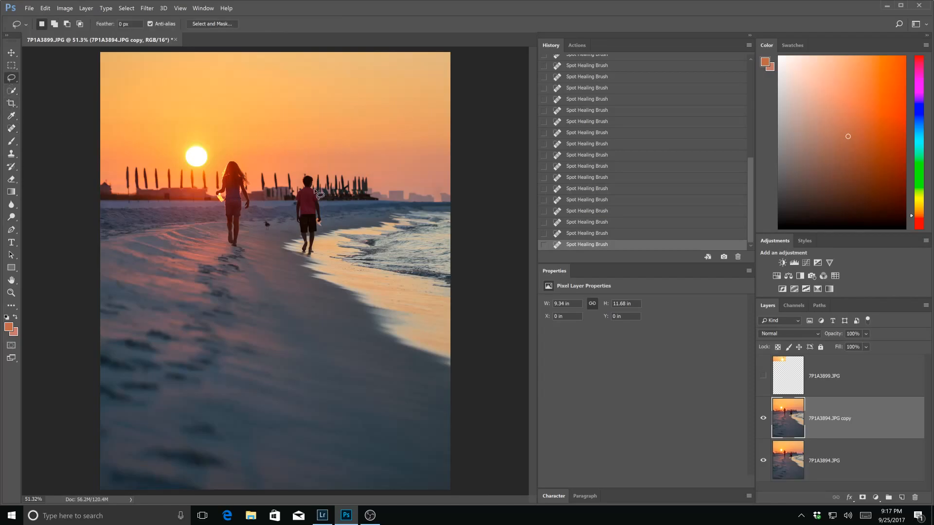
mouse_move(310, 173)
mouse_down()
mouse_move(315, 181)
mouse_move(298, 178)
mouse_move(294, 217)
mouse_up()
mouse_move(297, 249)
mouse_down()
mouse_move(314, 257)
mouse_move(320, 248)
mouse_move(316, 184)
mouse_up()
drag(317, 183, 316, 183)
click(45, 8)
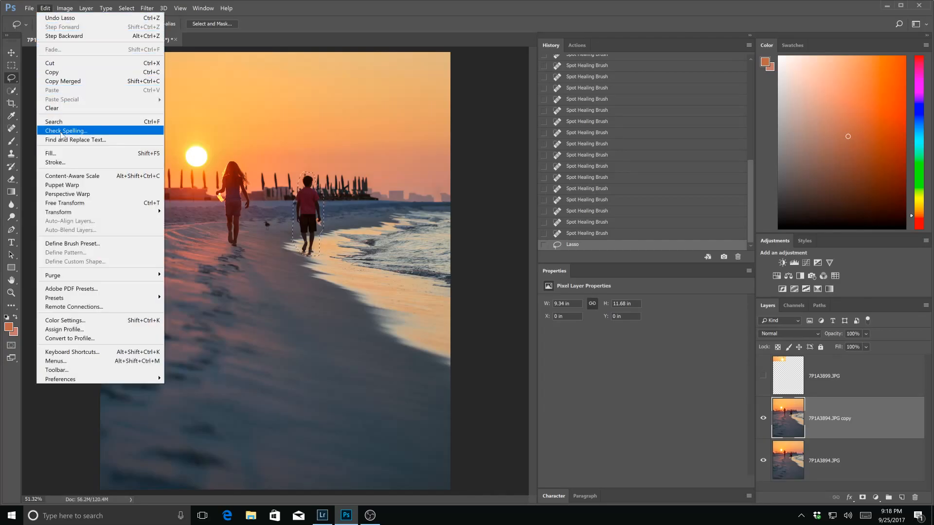
click(61, 154)
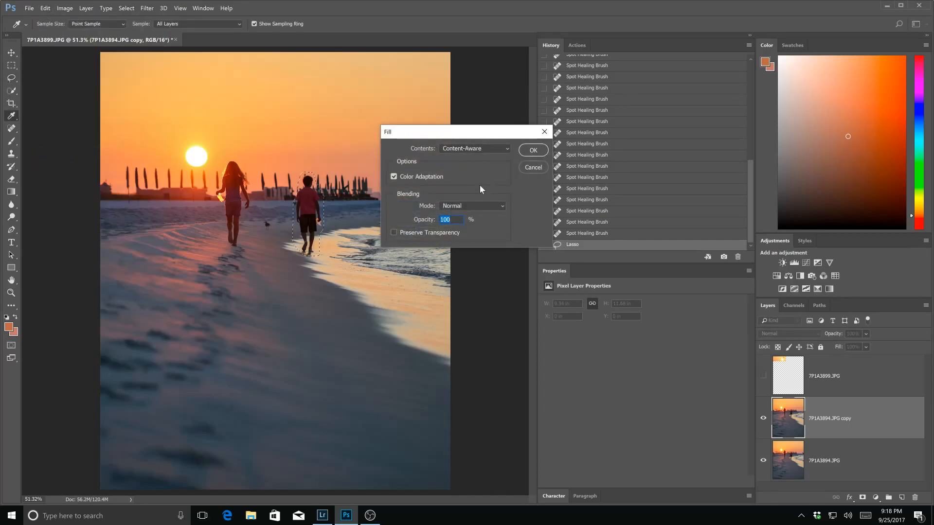
click(528, 151)
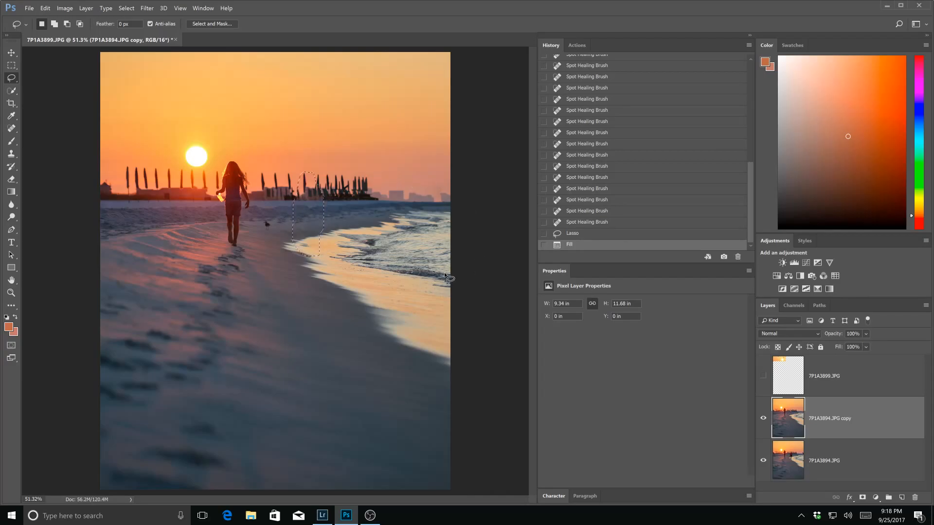
key(ctrl+d)
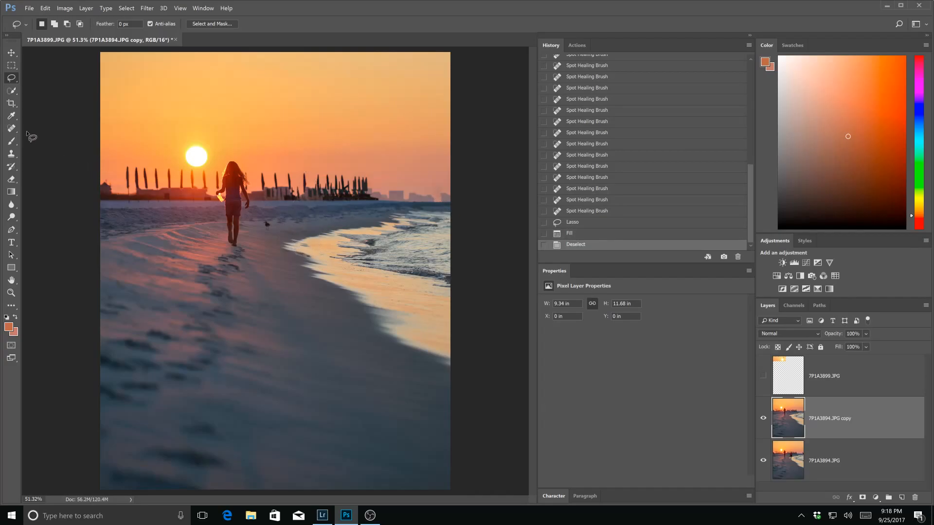
Clean up the filled area where the boy stood, healing the waterline and umbrella base with a Spot Healing Brush size of 70
click(11, 129)
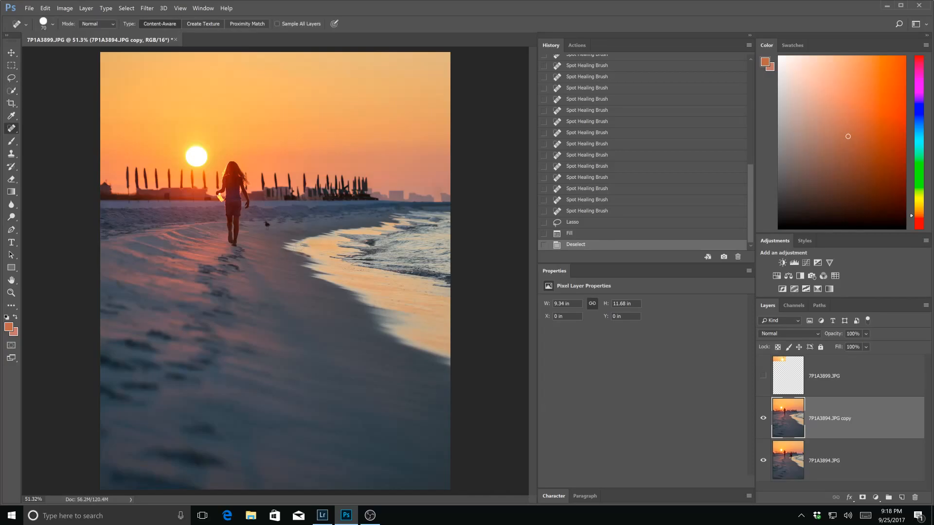
click(302, 245)
click(321, 256)
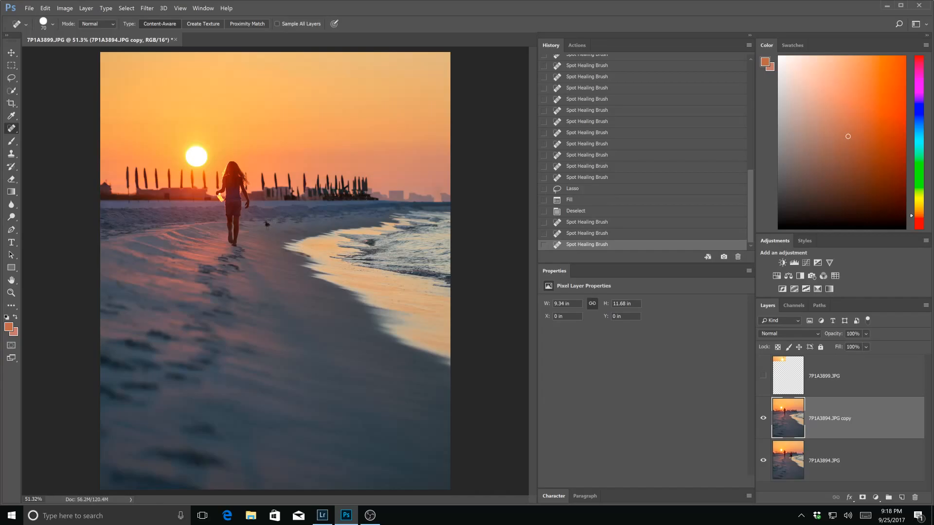
click(292, 192)
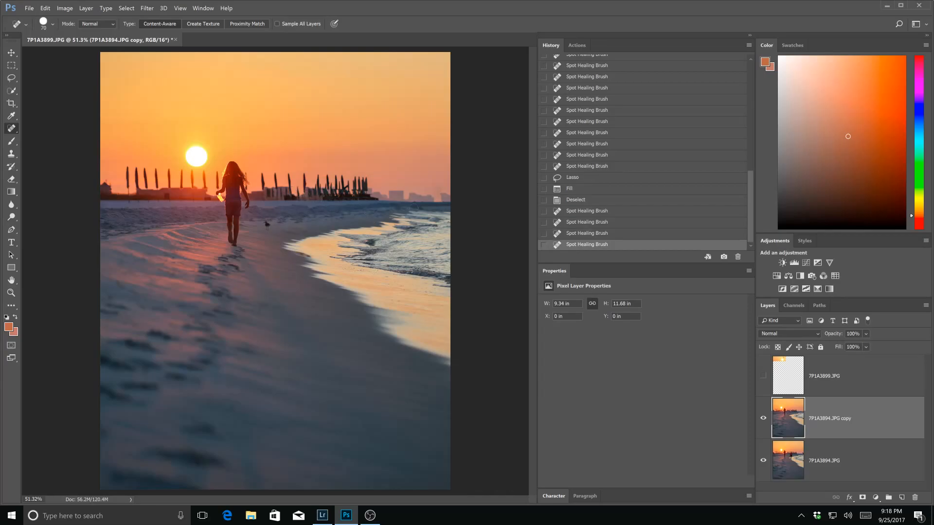
click(289, 198)
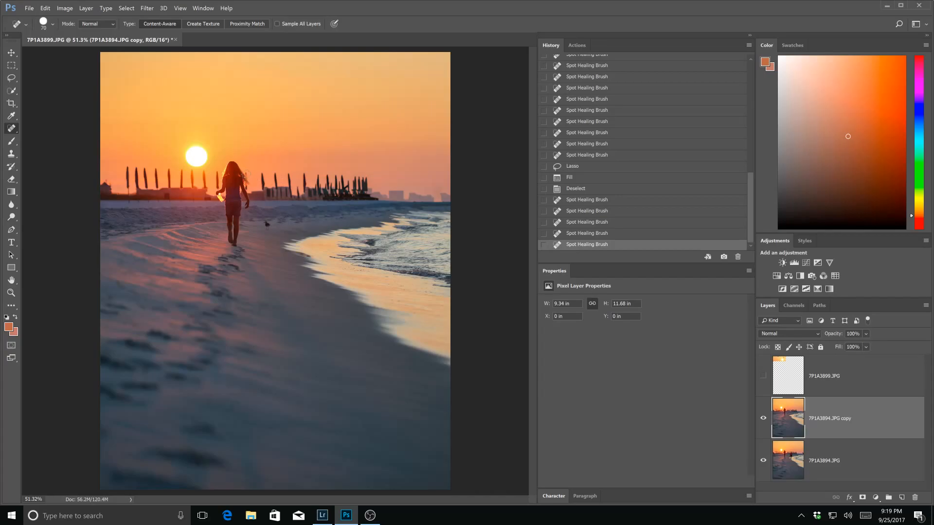
Heal the spots beside the girl's hair and arm, stepping back and redoing the first stroke and reducing the brush size to 50
click(246, 175)
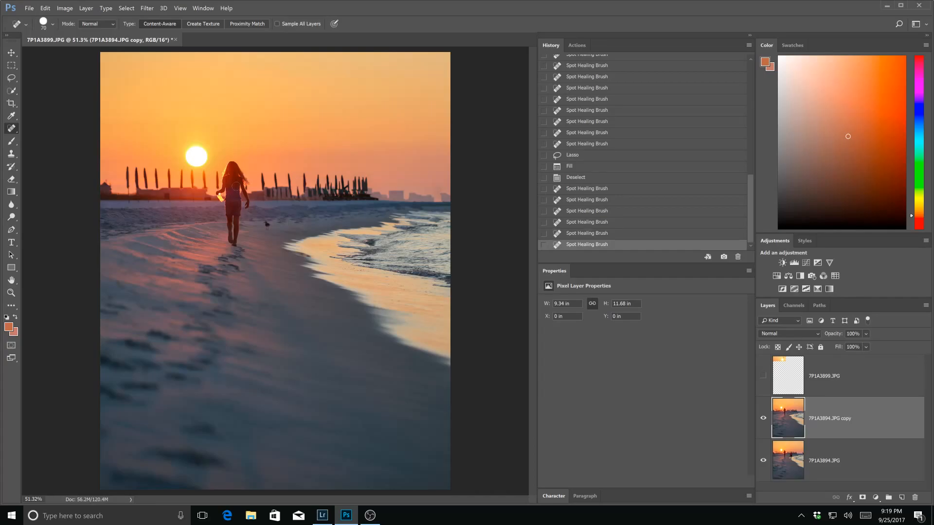
click(584, 234)
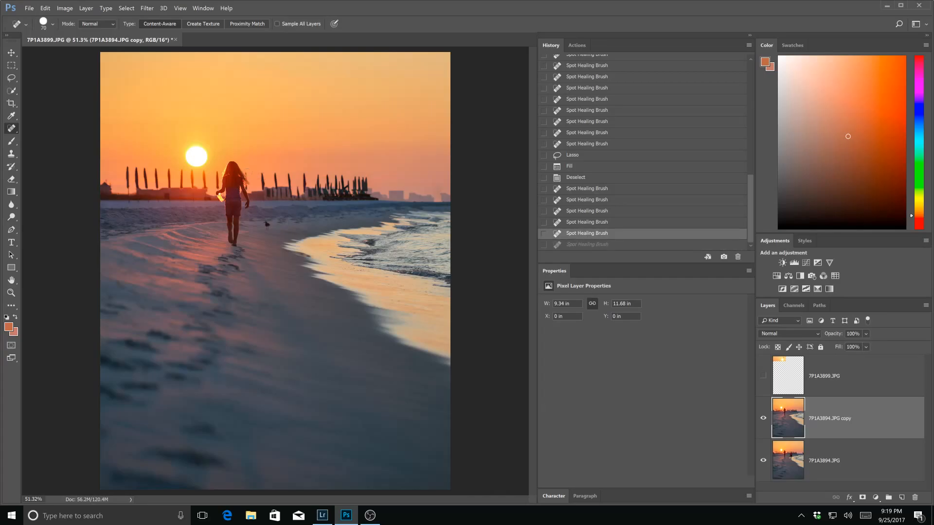
click(248, 173)
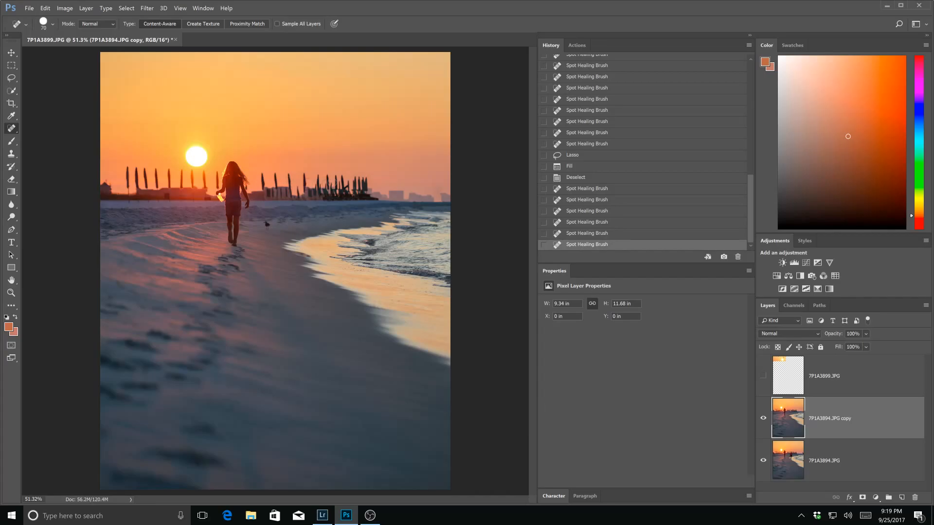
click(249, 188)
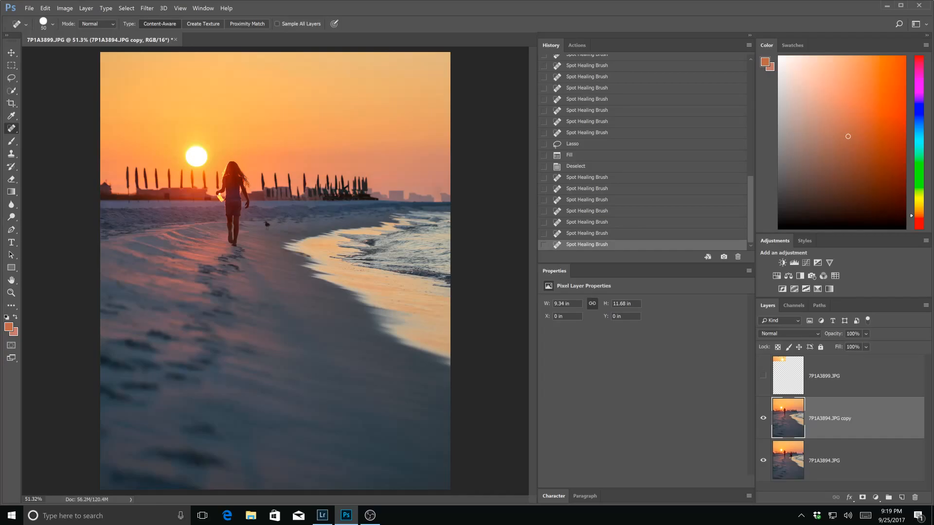
Retouch the small flaws beside the girl's arm and along the nearby building with a Spot Healing Brush size of 30
scroll(276, 272, up, 3)
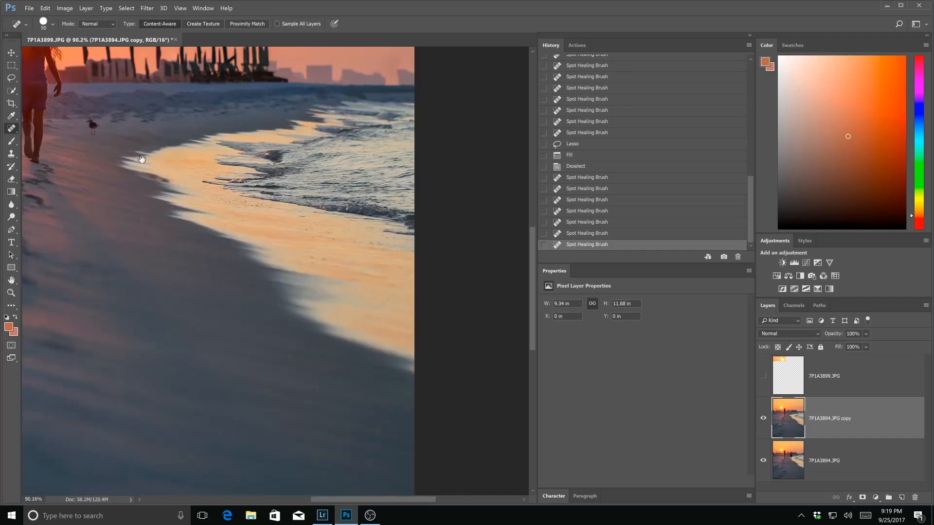
drag(135, 156, 323, 303)
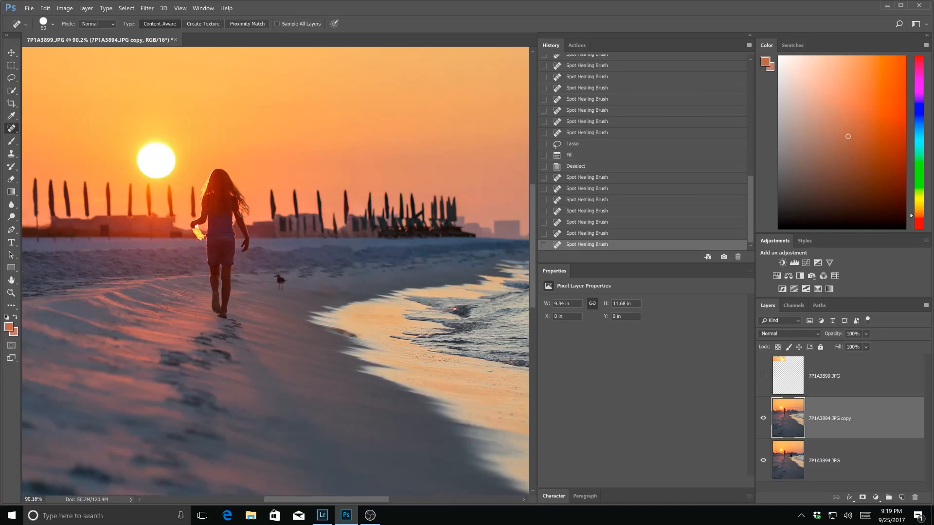
key(bracketleft)
click(301, 225)
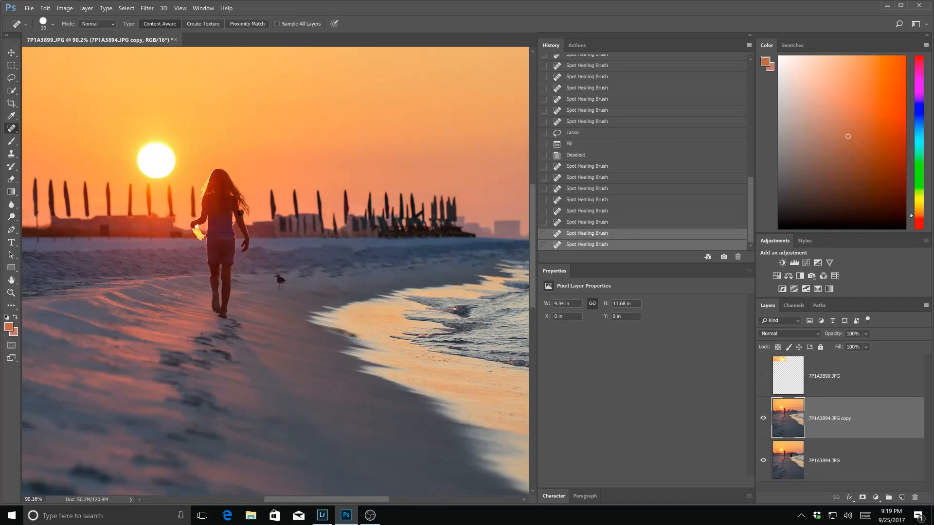
click(267, 225)
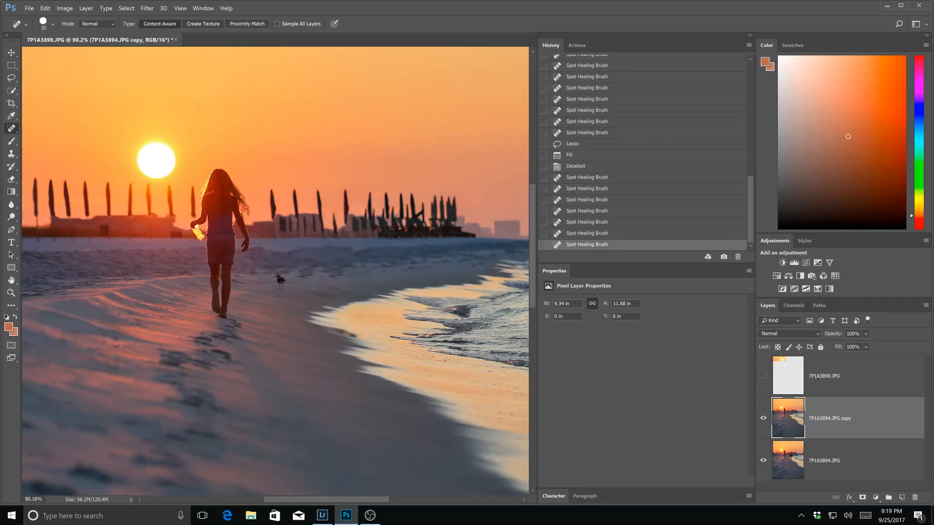
click(245, 216)
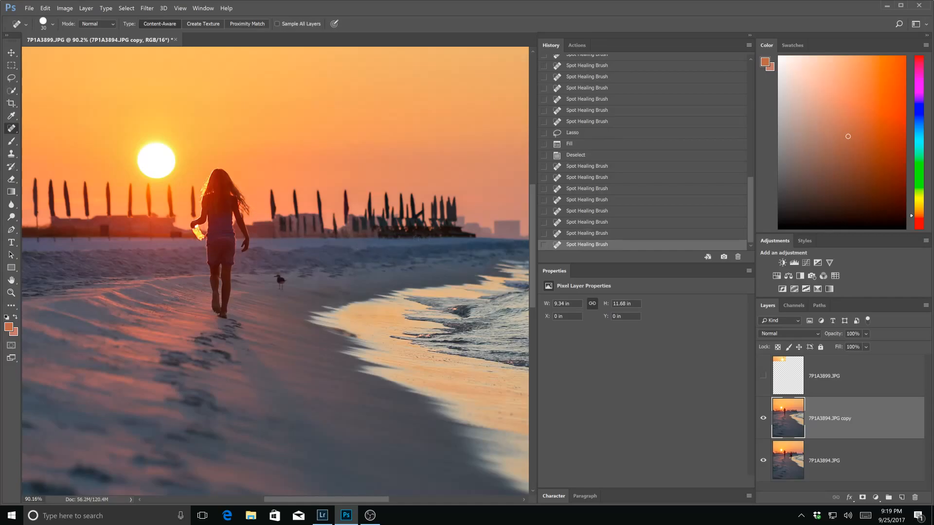
click(243, 214)
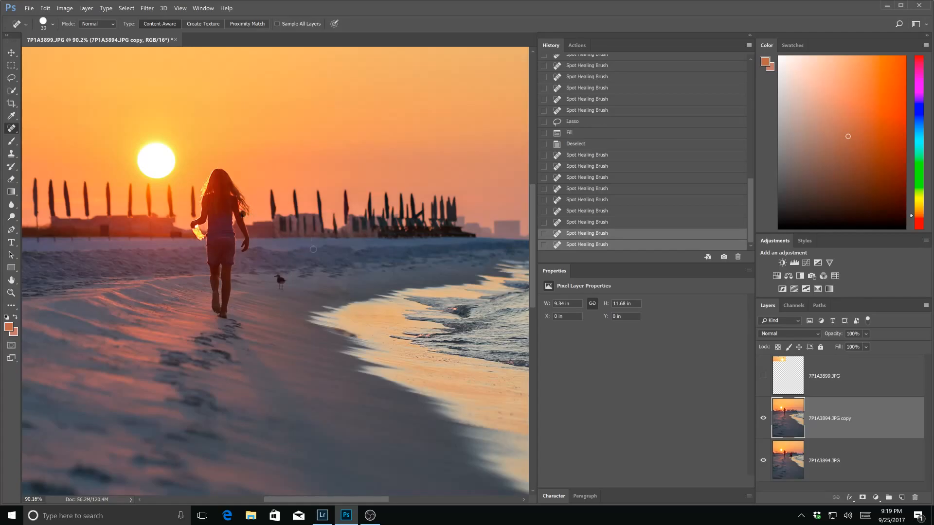
click(244, 216)
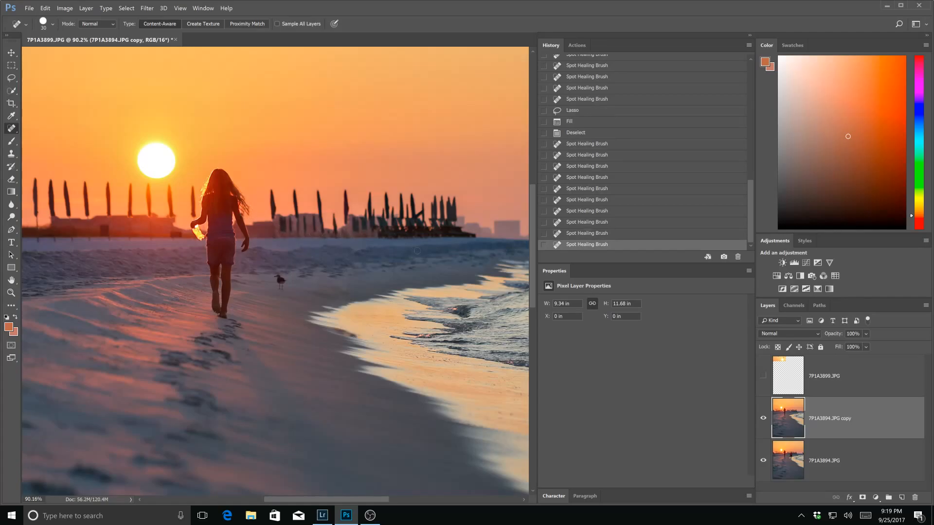
Heal the spots along the dark horizon structures on both sides of the girl with a Spot Healing Brush size of 70
scroll(417, 251, down, 2)
scroll(410, 251, down, 2)
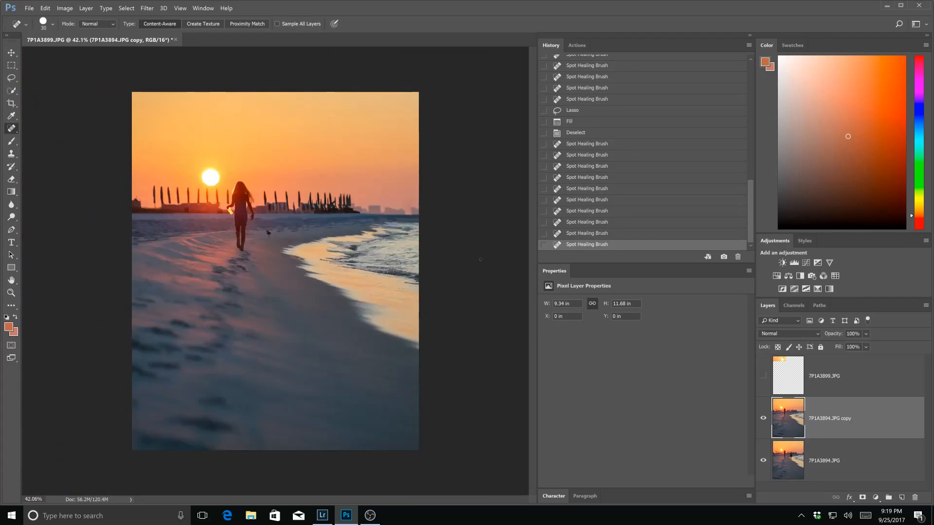
key(bracketright)
key(bracketright)
click(186, 210)
click(219, 211)
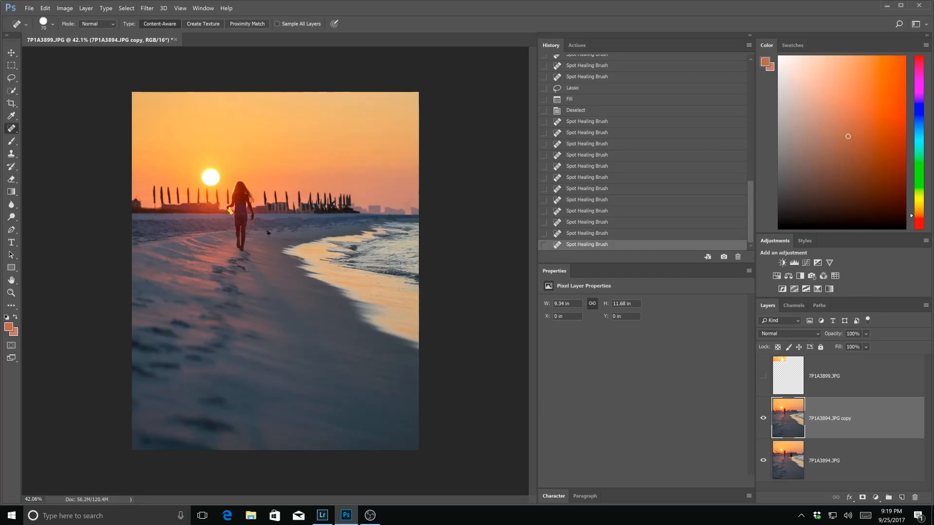
click(270, 207)
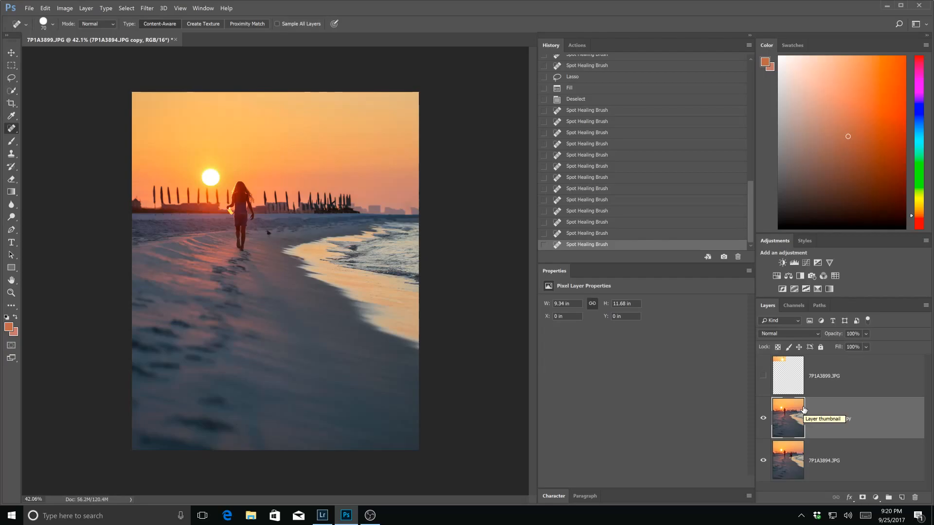
Preview the 7P1A3899.JPG bird layer, hide it again, and compare the 7P1A3894.JPG copy layer with the original beneath it
click(764, 378)
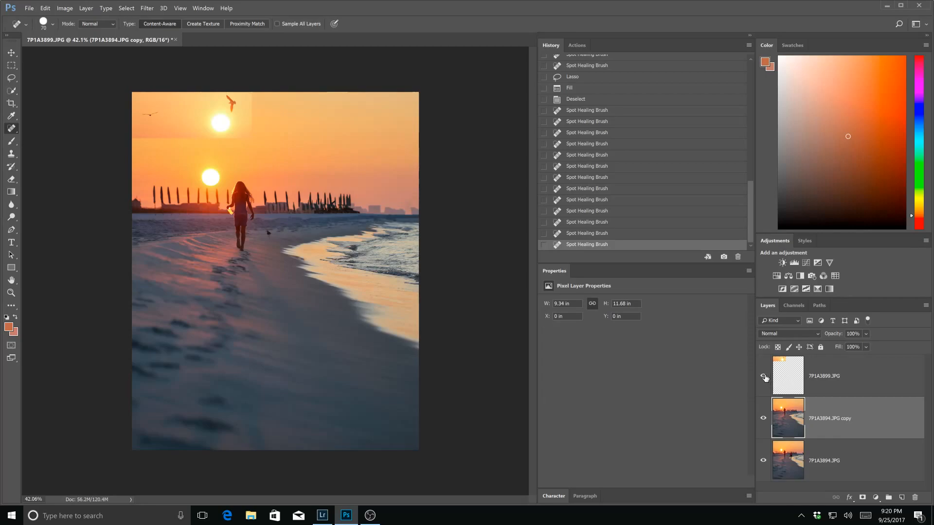
click(763, 378)
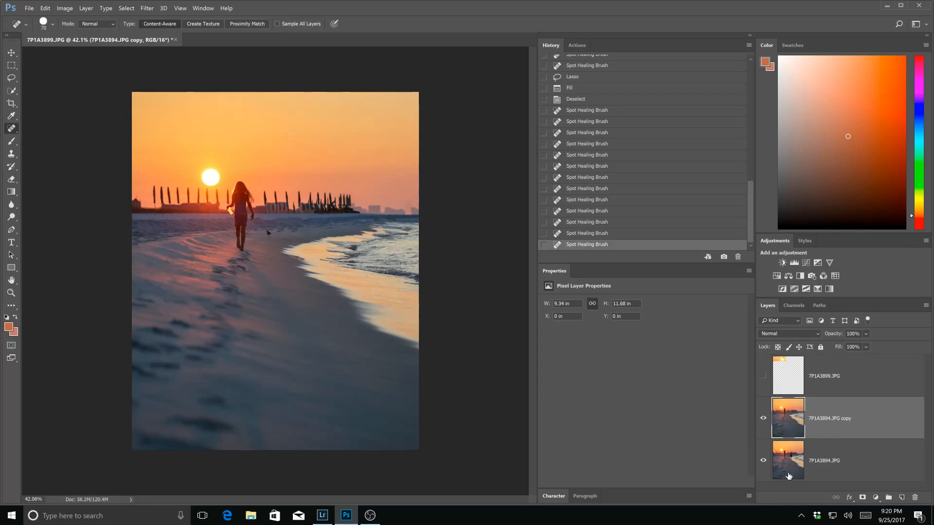
click(763, 420)
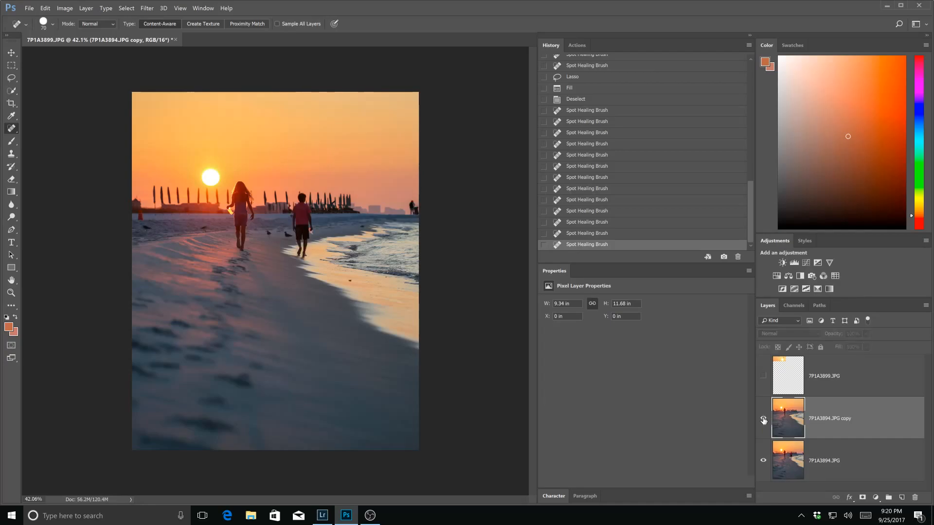
click(763, 419)
click(763, 419)
click(763, 420)
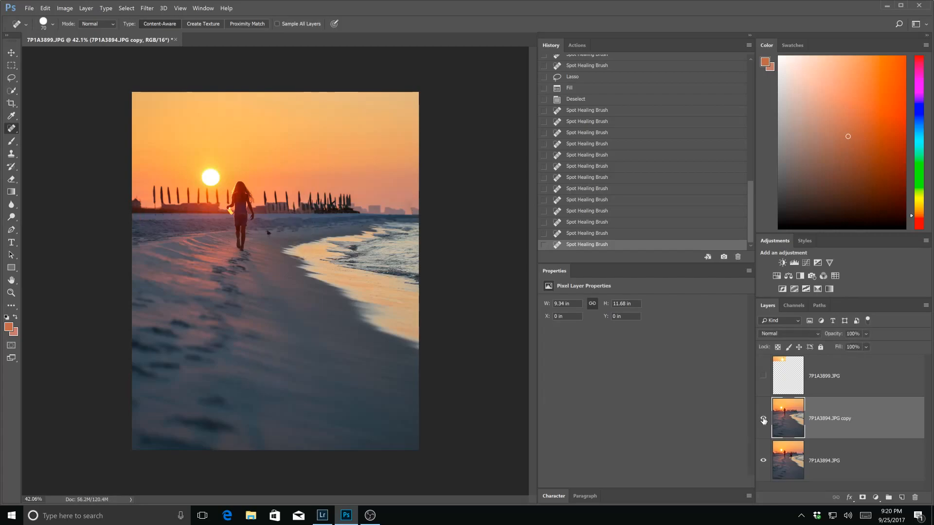
click(763, 420)
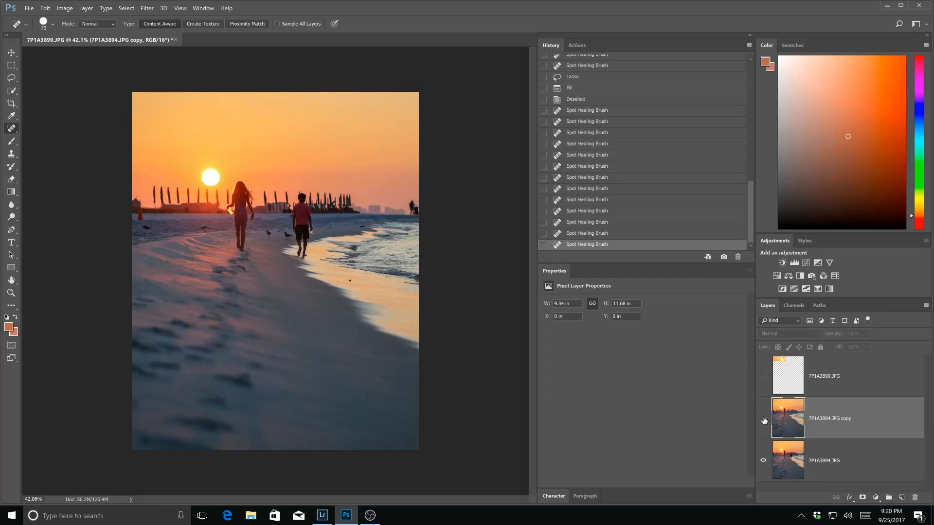
click(763, 419)
click(763, 419)
click(763, 420)
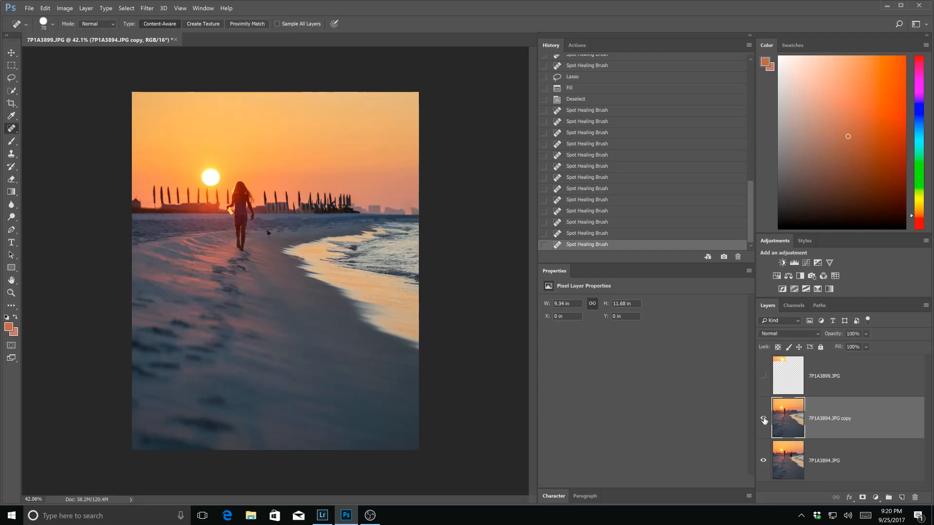
click(763, 420)
click(764, 419)
Remove the remaining small bird on the sand beside the girl and compare the retouched copy with the original layer
click(268, 234)
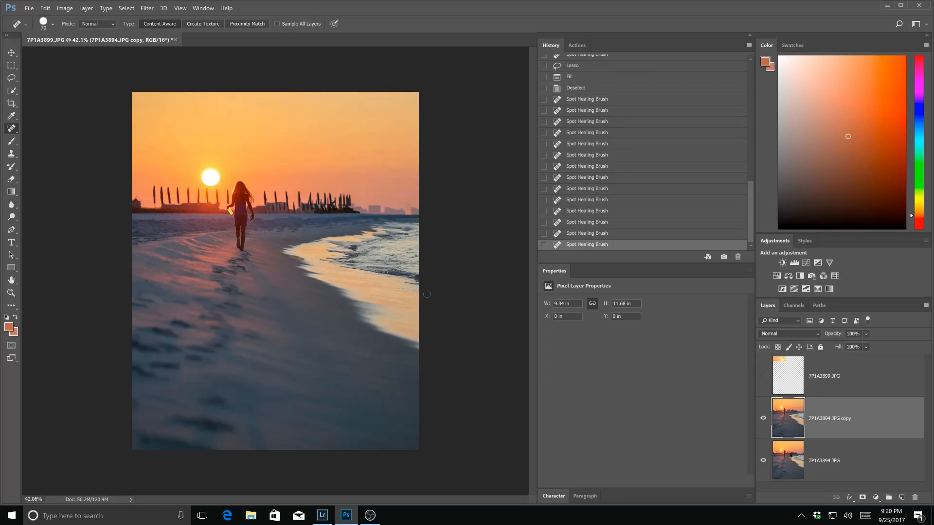
click(763, 419)
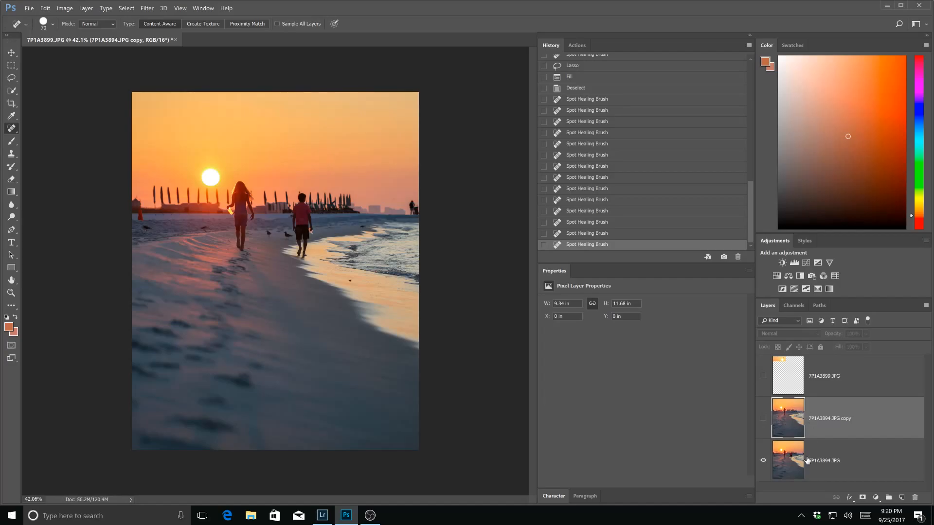
click(763, 419)
click(764, 420)
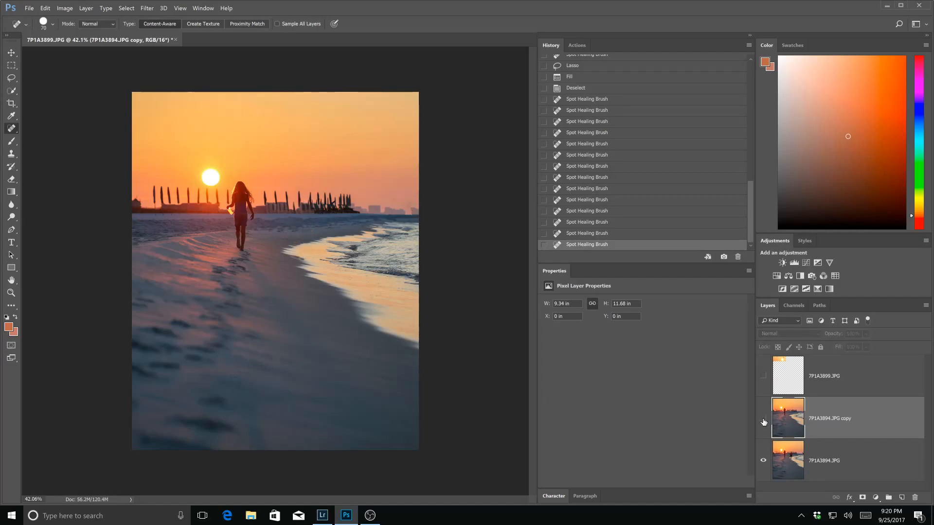
click(764, 420)
click(763, 420)
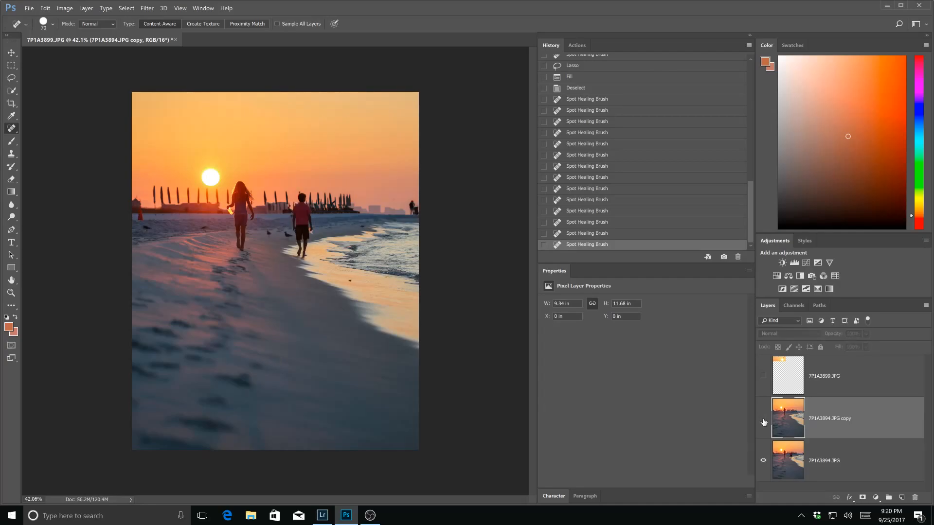
click(764, 420)
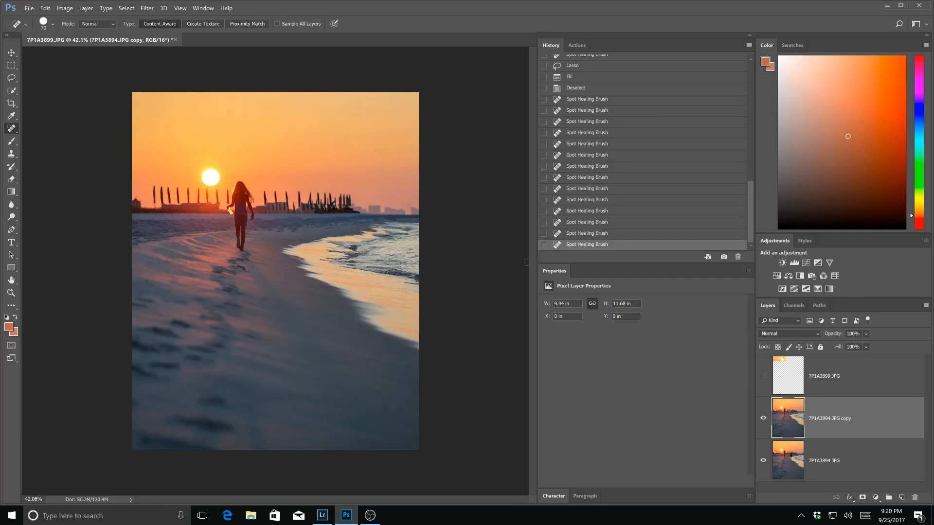
Show the 7P1A3899.JPG bird layer and move it down so its sun overlaps the sun in the beach scene
click(763, 376)
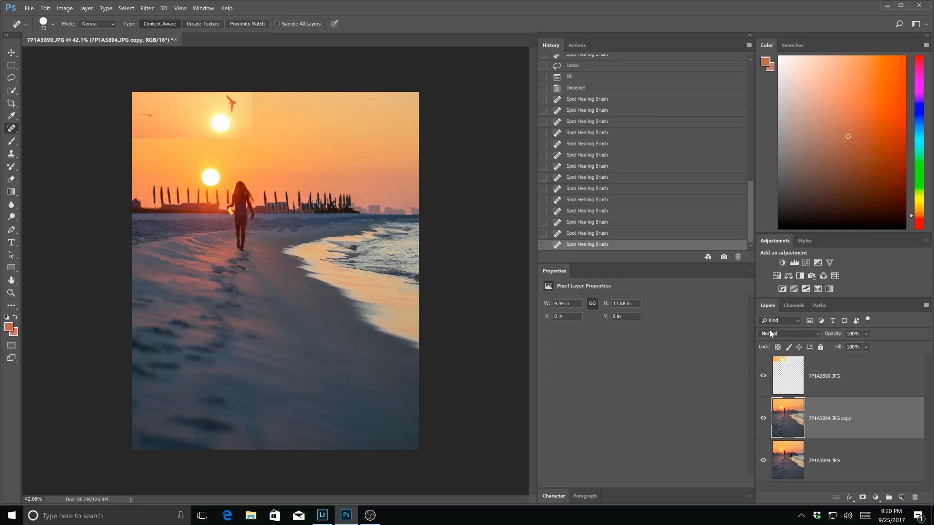
click(785, 376)
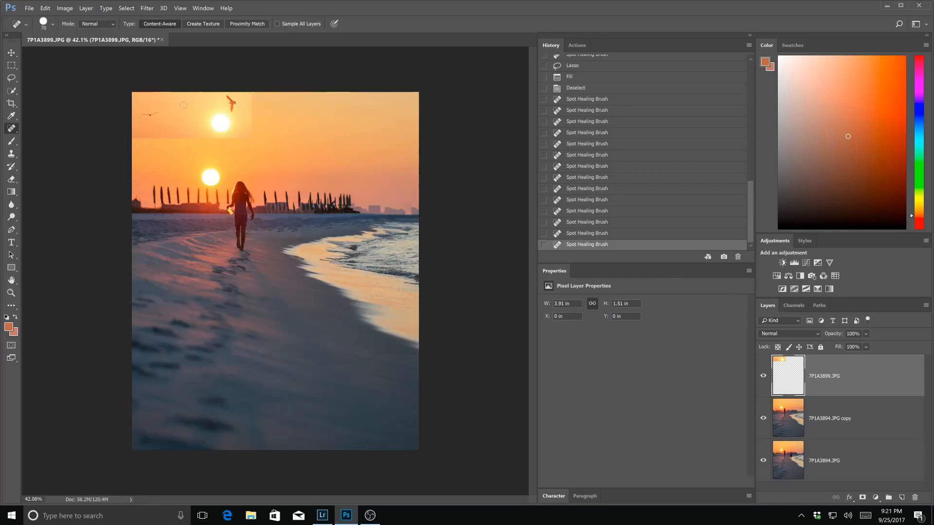
click(11, 52)
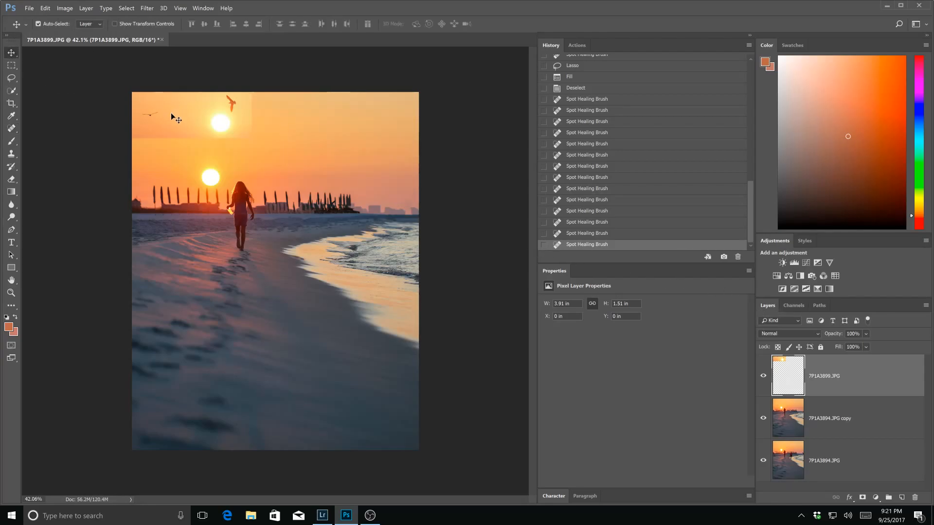
drag(173, 117, 164, 168)
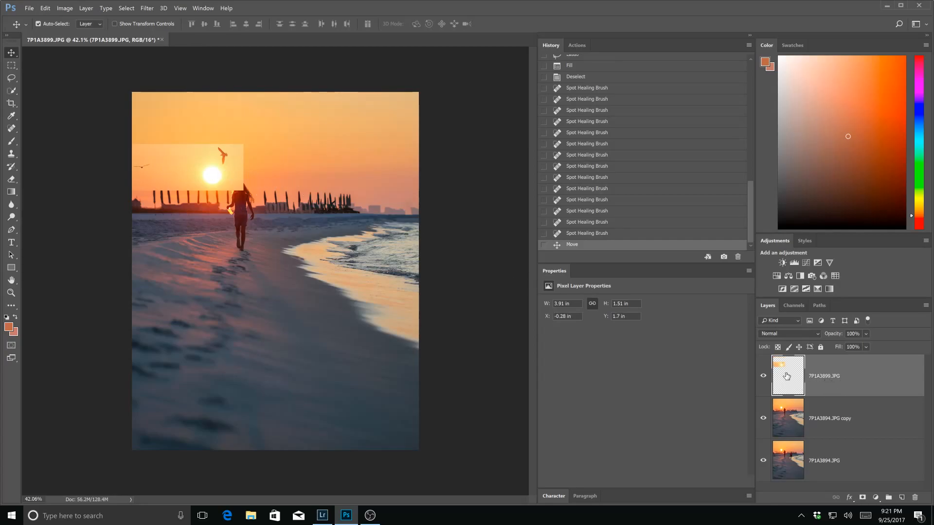
Try the Multiply blend mode on the bird layer, and set it to Darken instead
click(781, 332)
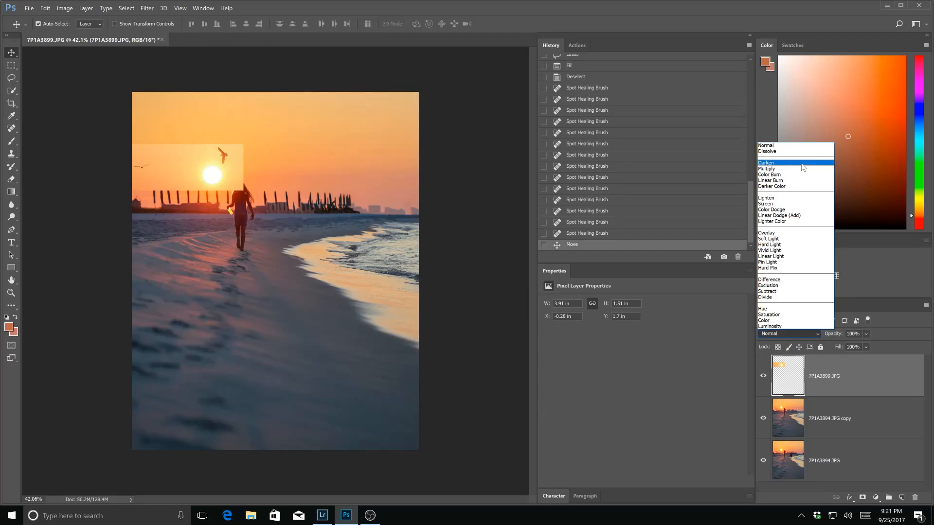
click(767, 168)
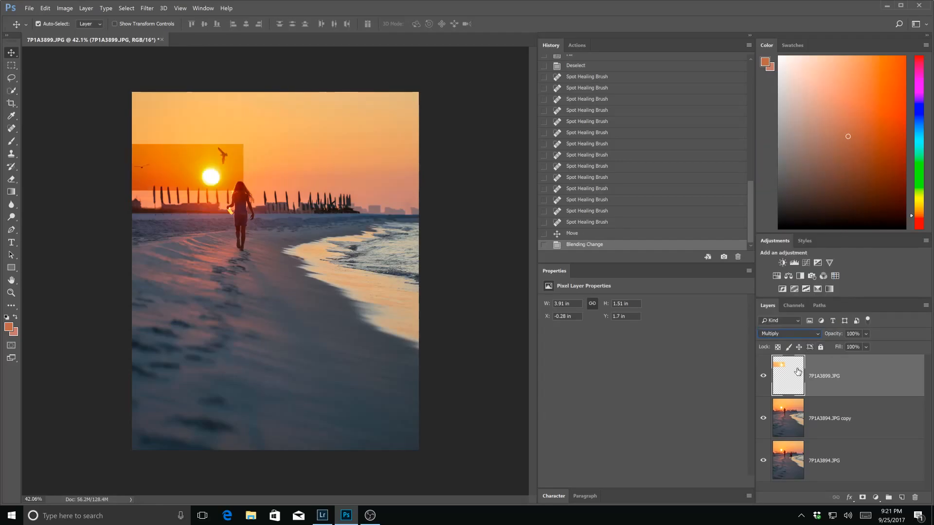
click(788, 334)
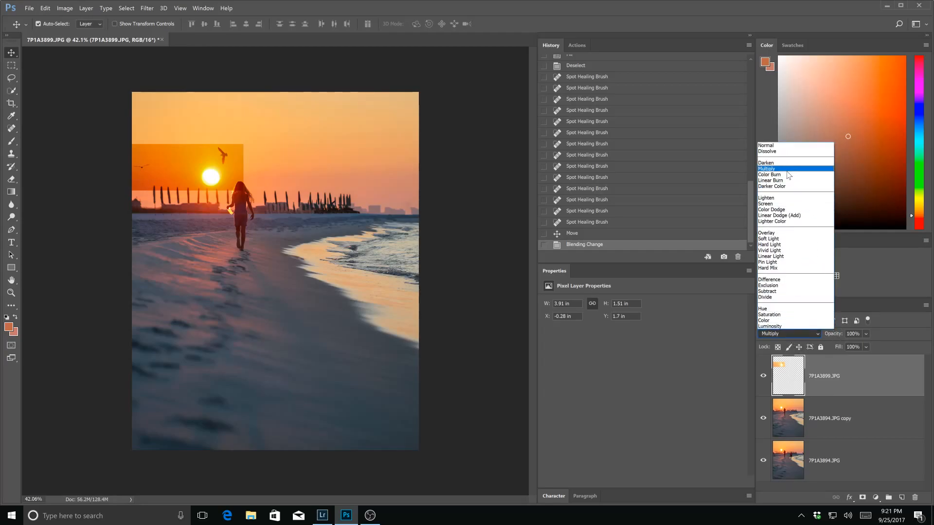
click(772, 164)
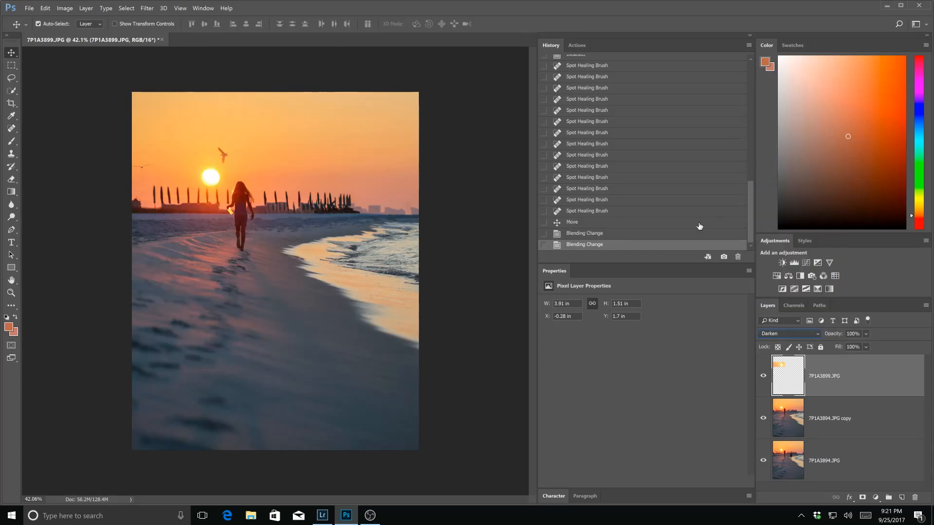
Fine-tune the bird layer's position so its sun lines up with the beach scene's sun and the bird shows cleanly above it
drag(184, 166, 183, 171)
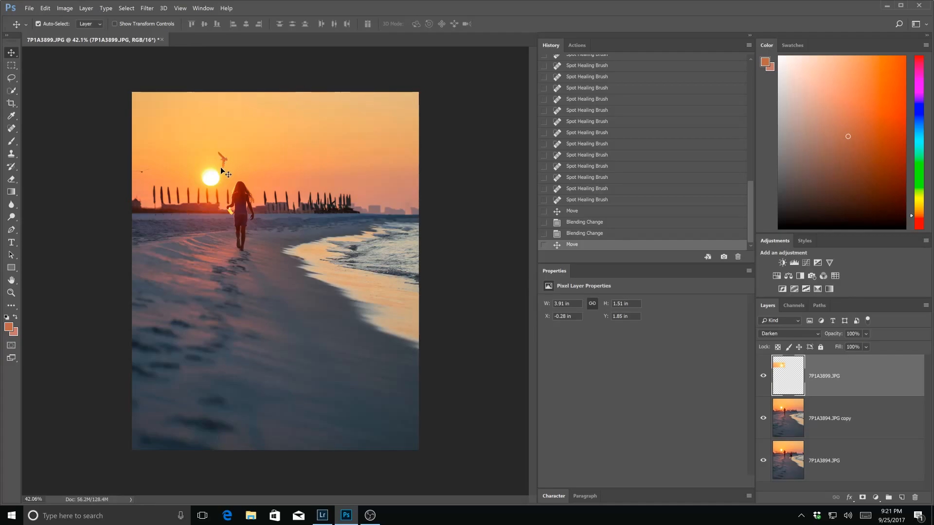
drag(214, 179, 219, 153)
drag(210, 154, 223, 175)
Add a layer mask to the bird layer and paint it black over the small distant bird near the image's left edge
click(863, 499)
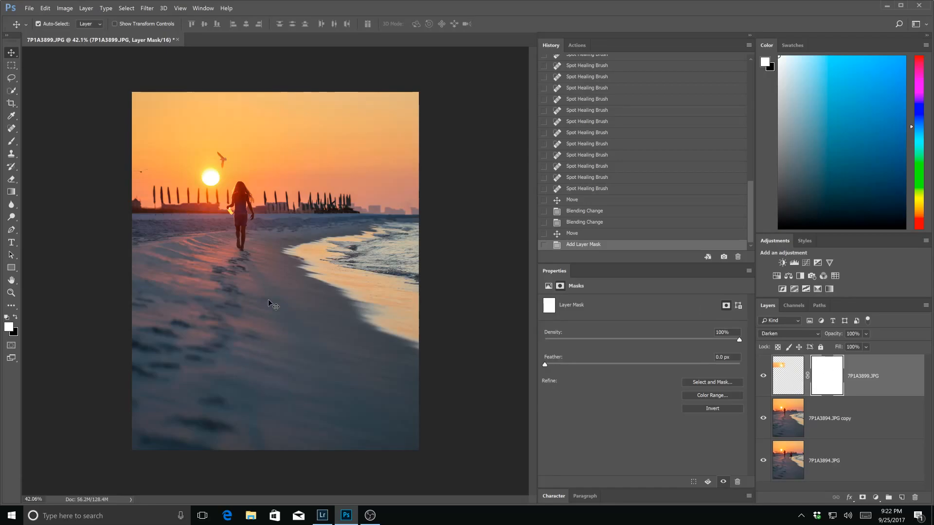
click(11, 142)
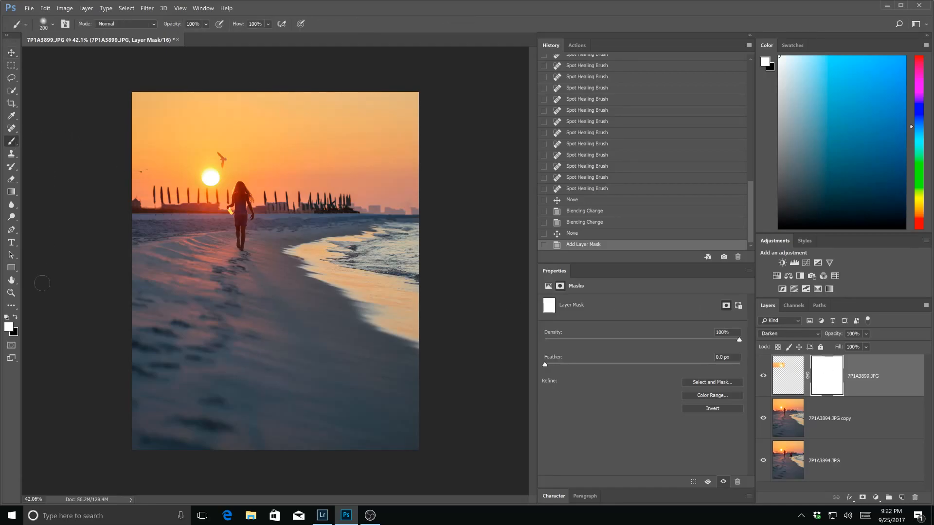
click(15, 319)
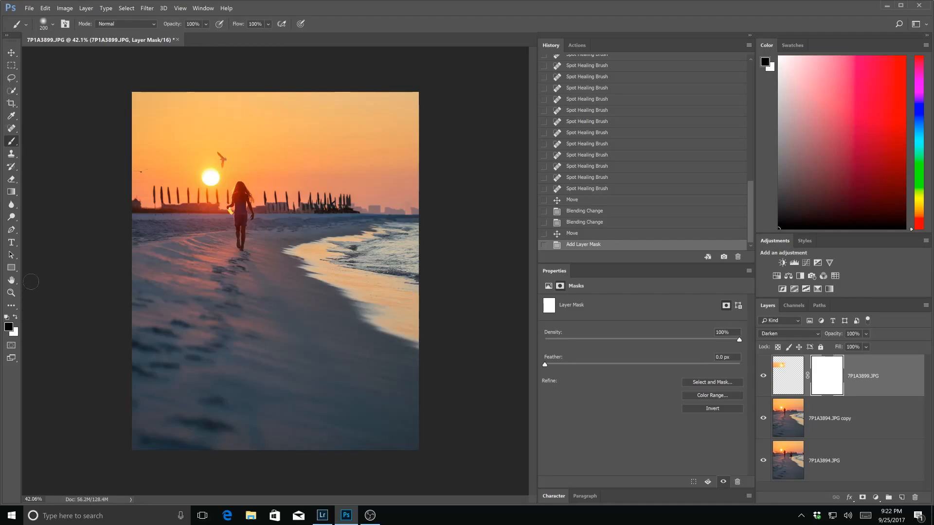
click(140, 173)
click(142, 173)
click(144, 174)
click(145, 174)
click(148, 174)
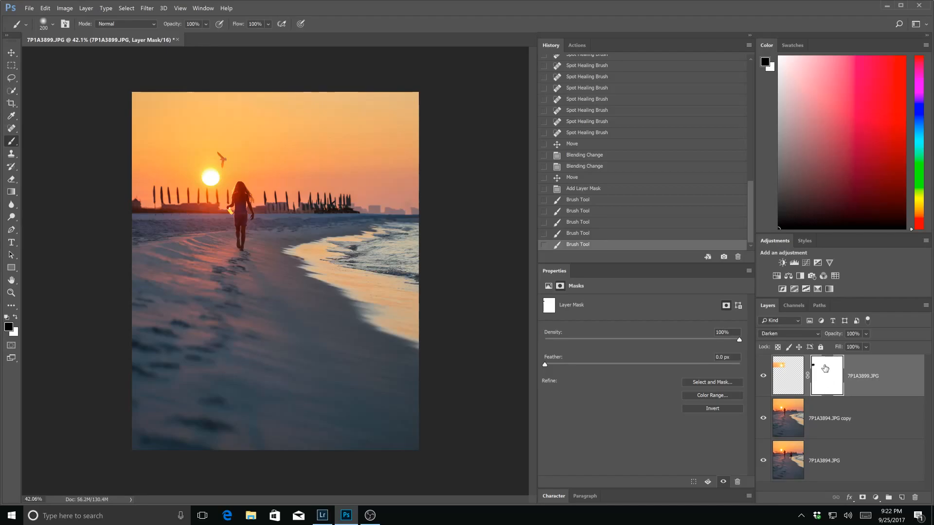
Add a Photo Filter adjustment layer with Warming Filter (85) above the 7P1A3899.JPG bird layer
click(789, 418)
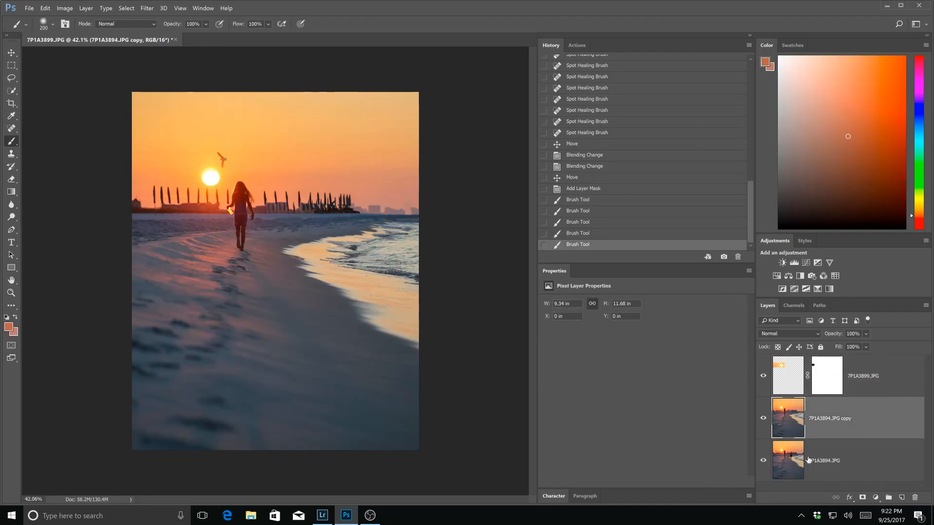
click(798, 458)
click(791, 411)
click(791, 384)
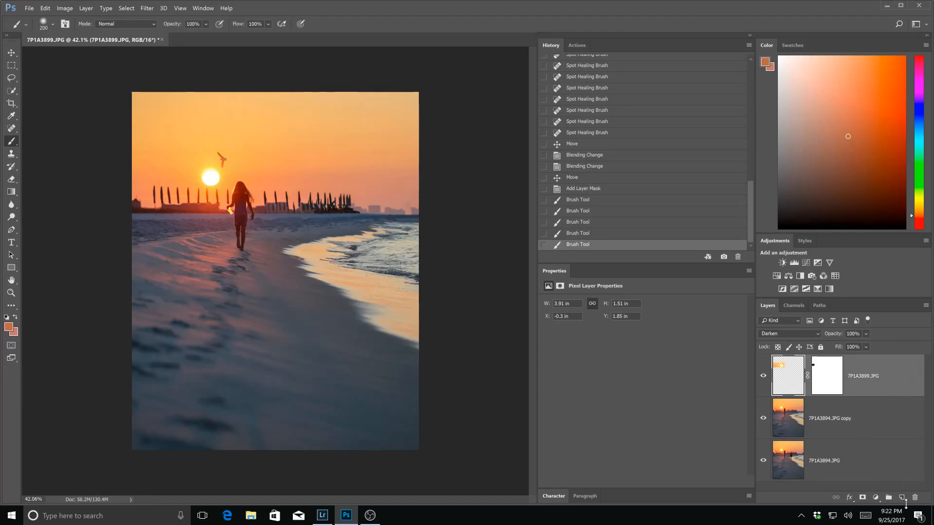
click(875, 497)
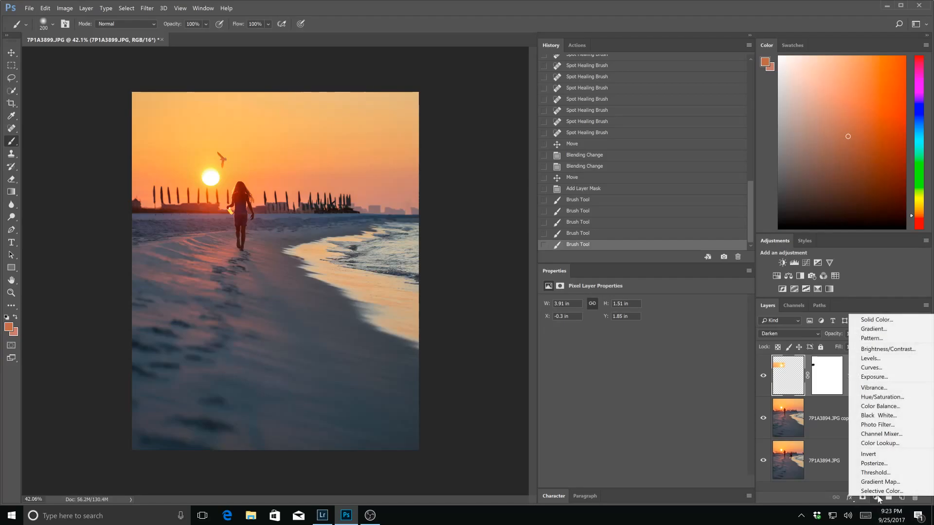
click(882, 428)
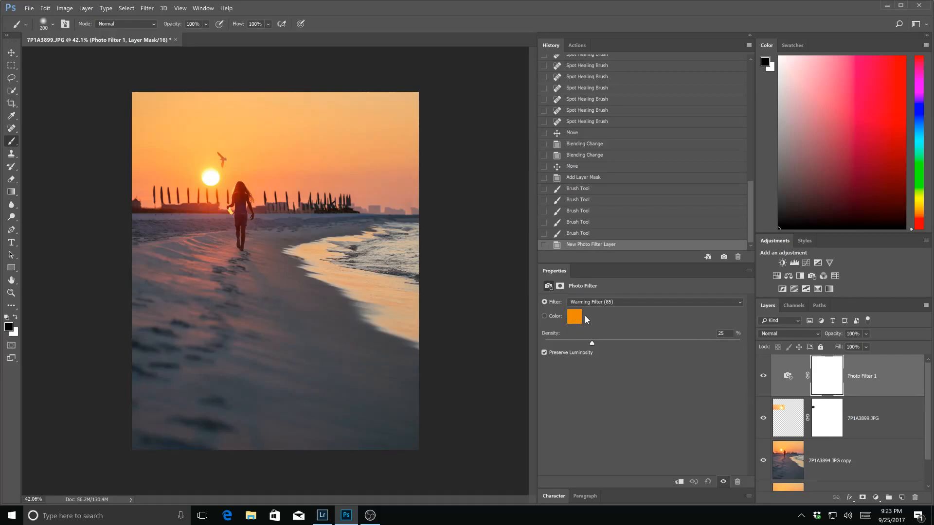
Toggle the Photo Filter layer's visibility to compare the image with and without the warming effect
click(763, 377)
click(763, 377)
click(763, 377)
click(763, 377)
click(763, 377)
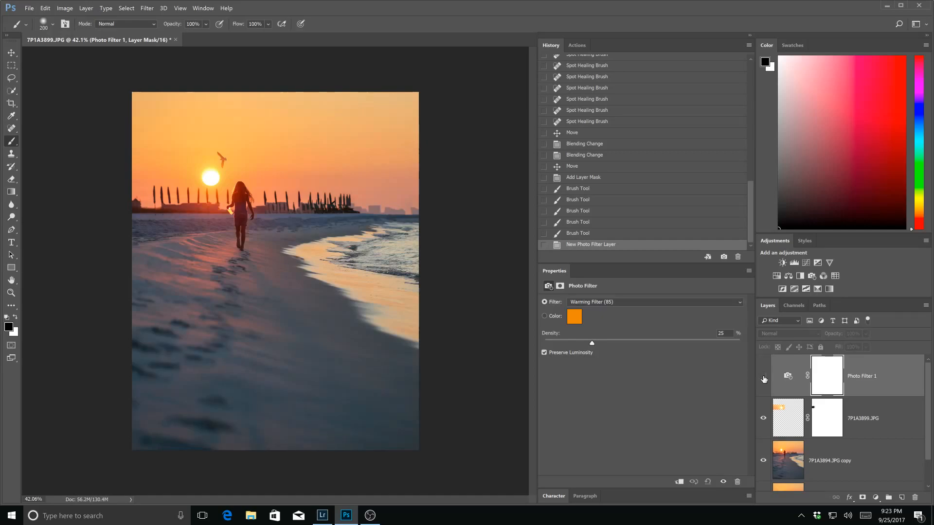
click(764, 378)
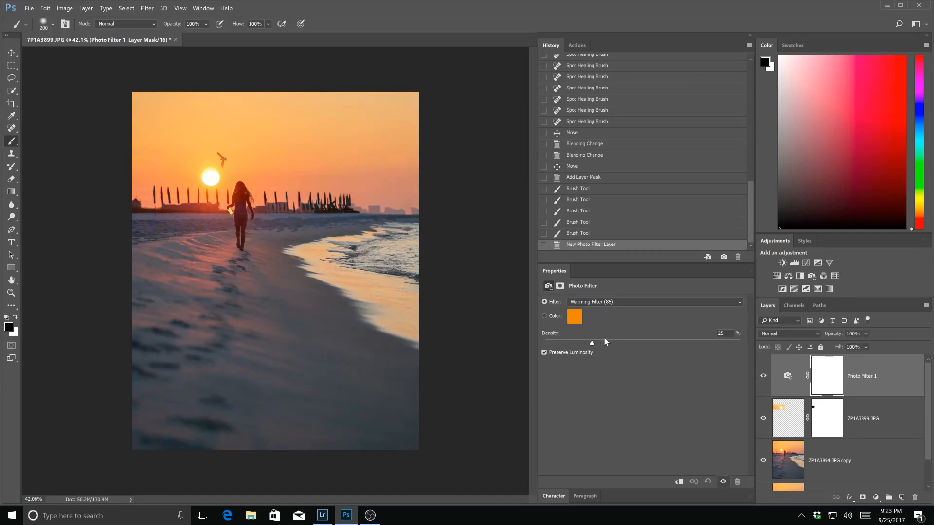
Reduce the Photo Filter's density to 17% while comparing the image with the filter off and on
drag(581, 343, 579, 344)
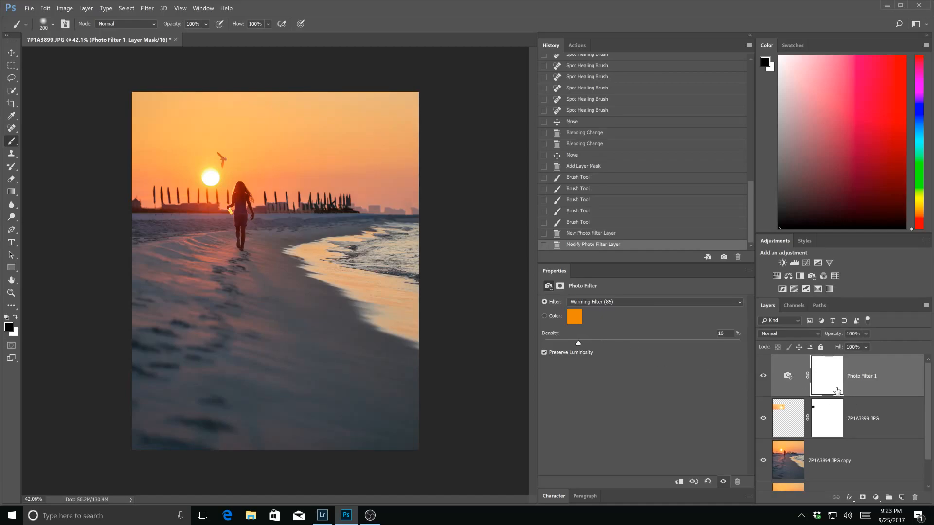
click(764, 377)
click(764, 377)
drag(577, 342, 577, 341)
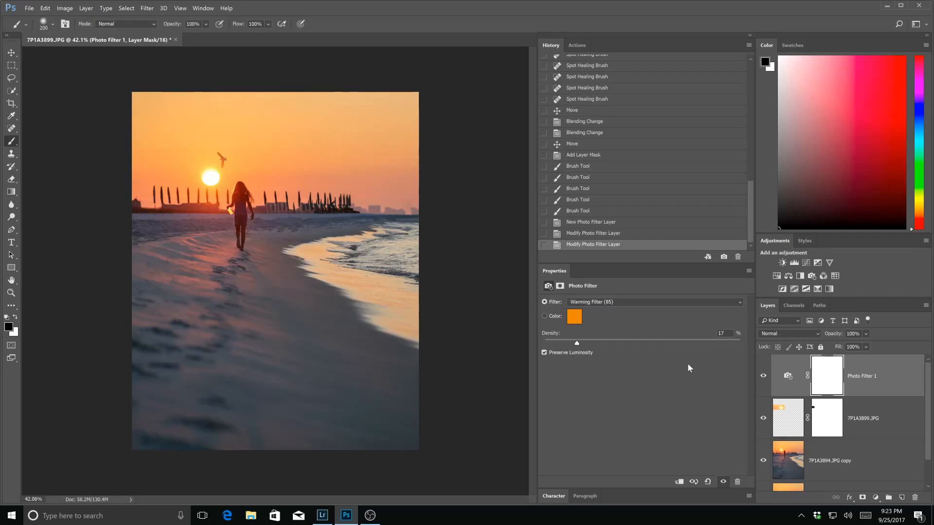
Save the layered composite as 7P1A3894-Edit-2.tif and switch to Lightroom
click(29, 9)
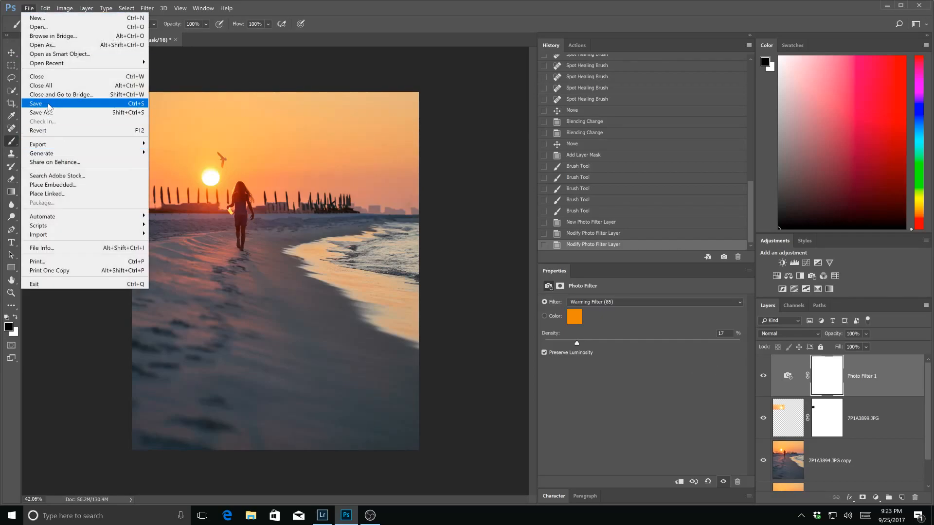
click(61, 112)
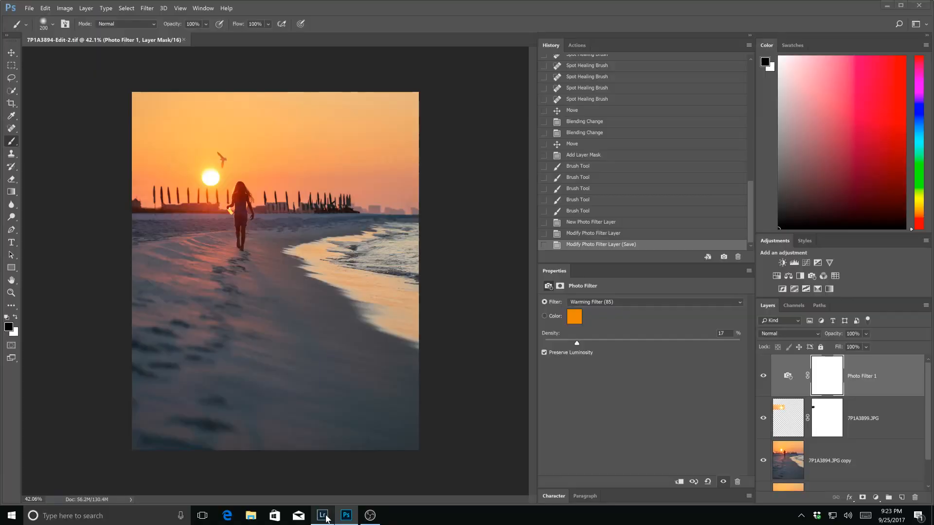
click(325, 518)
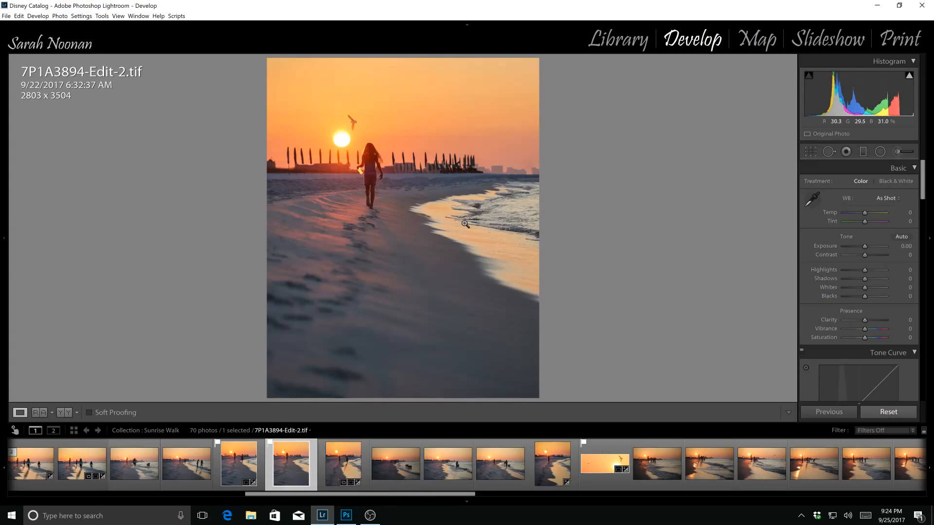
Set up an Adjustment Brush of size 13 with Clarity 39 and Saturation 17
click(895, 152)
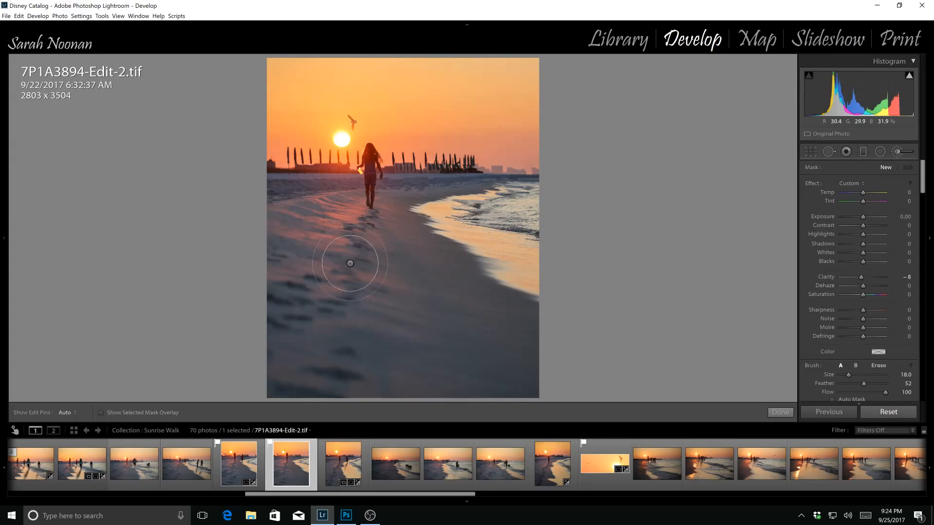
scroll(350, 263, down, 5)
drag(863, 276, 870, 278)
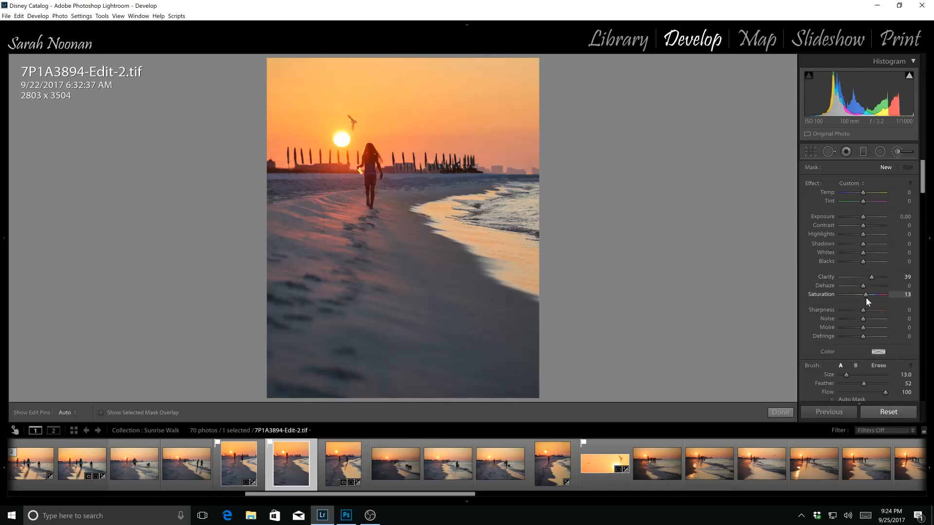
drag(867, 297, 868, 297)
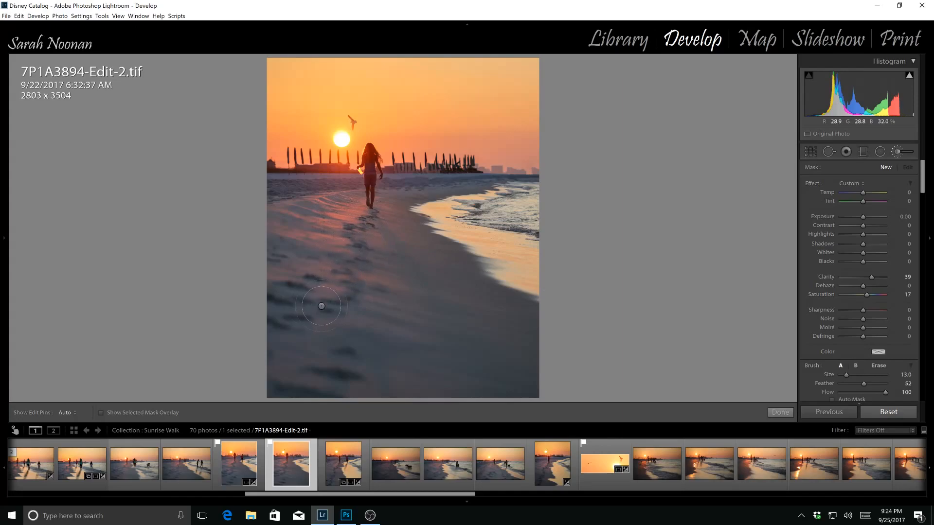
Brush over the footprints and sand behind the girl, refine the brushed area to Clarity 35 and Saturation 29, and finish the adjustment
key(h)
drag(366, 224, 331, 223)
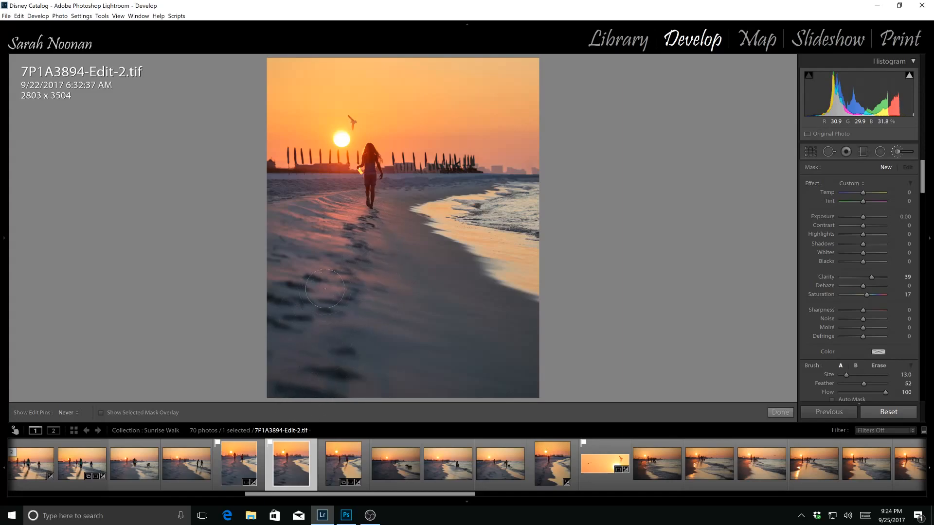
drag(391, 243, 393, 244)
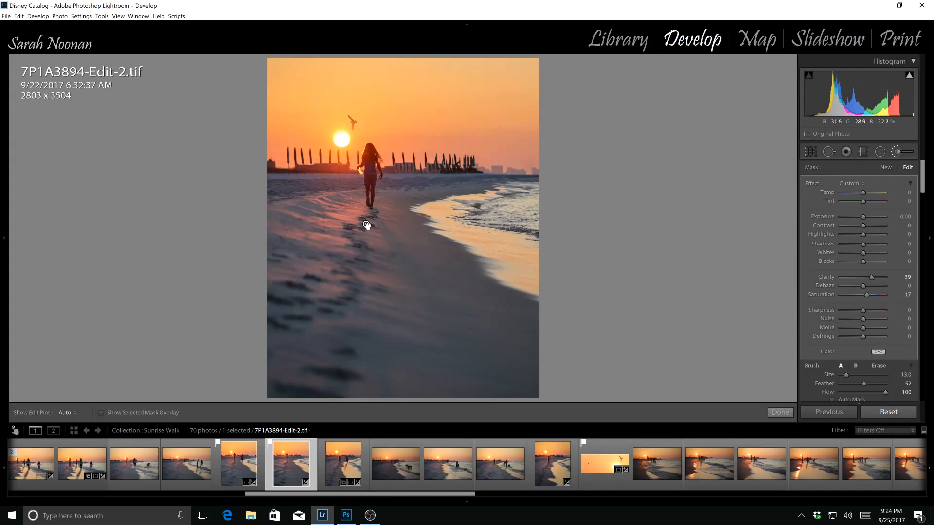
mouse_move(365, 224)
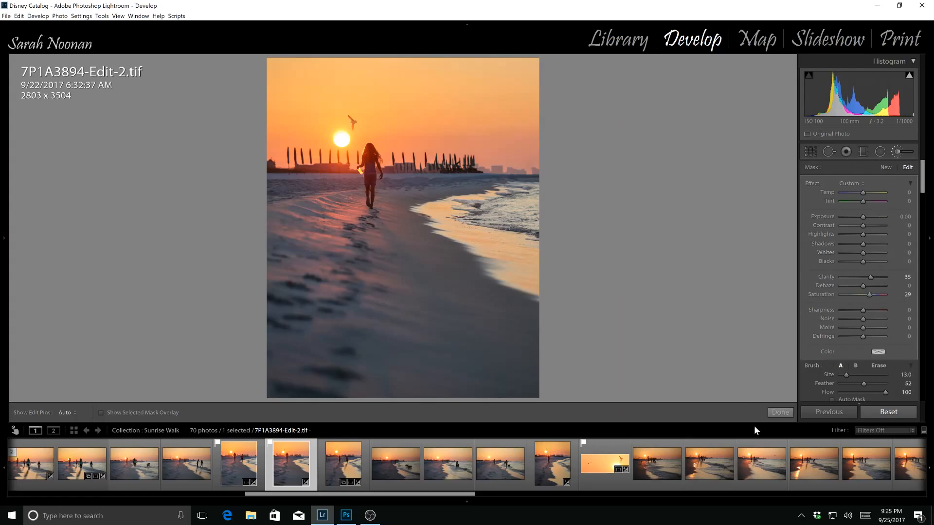
click(776, 415)
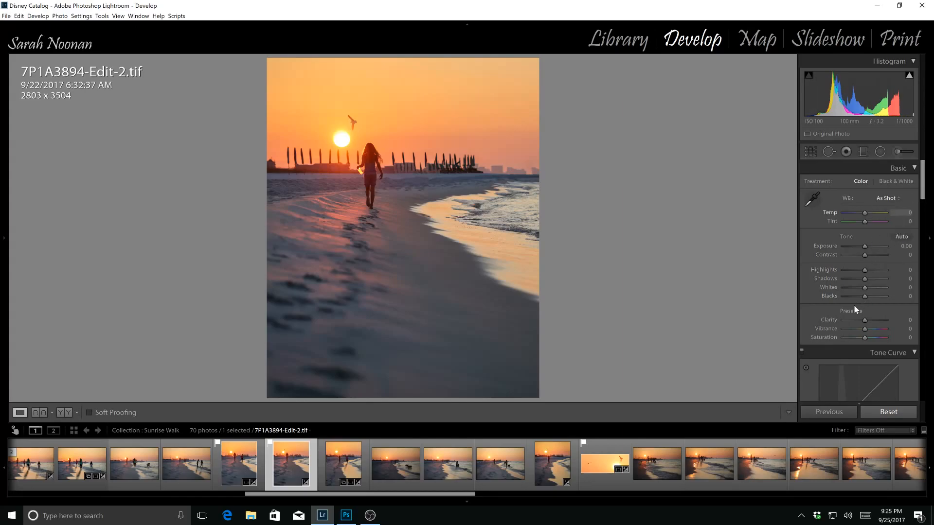
Set the photo's Blacks to -29 and its Sharpening Amount to 70
drag(862, 296, 858, 298)
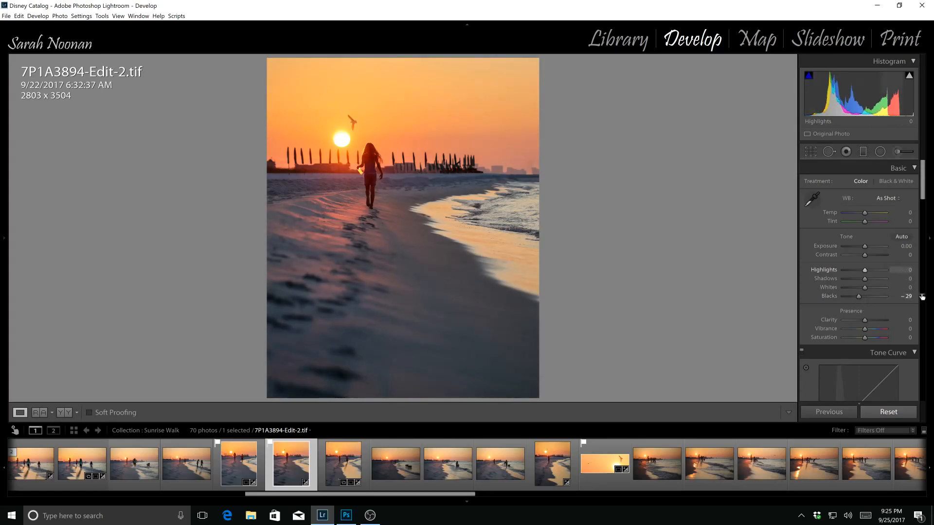
drag(923, 187, 928, 287)
drag(867, 219, 864, 221)
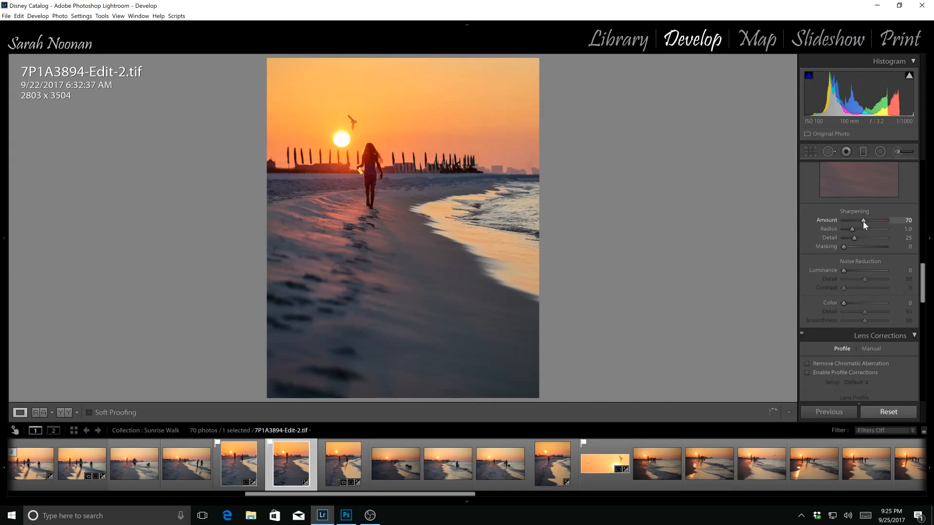
Set the Sharpening Masking to 16 and the Luminance noise reduction to 15
click(852, 247)
drag(848, 247, 845, 271)
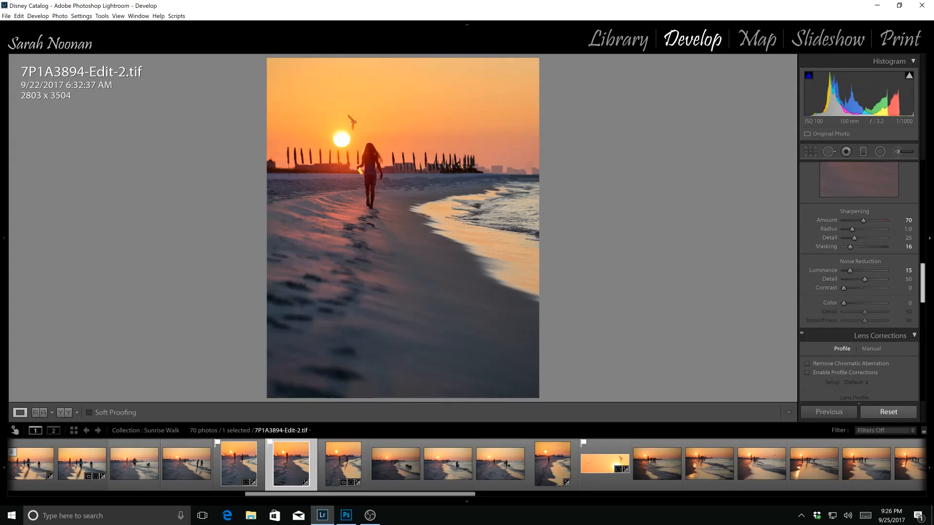
drag(925, 294, 930, 179)
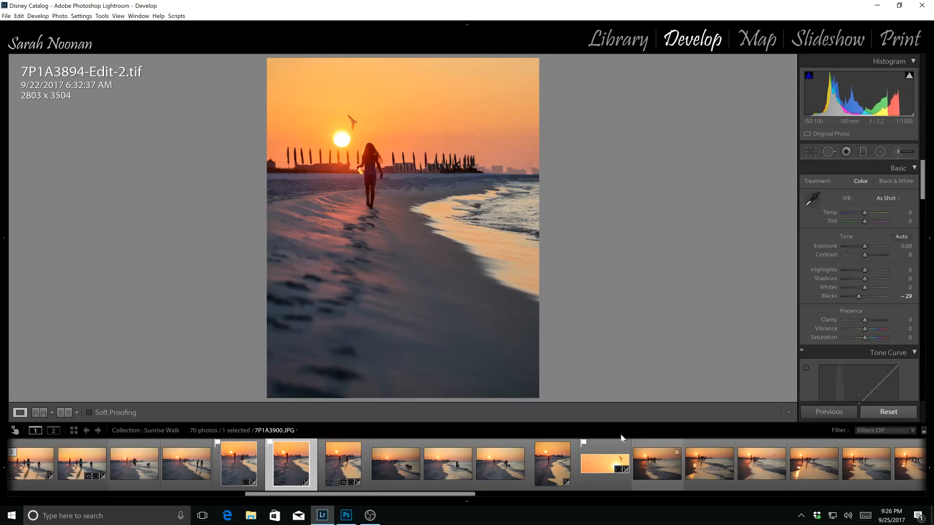
Compare the finished 7P1A3894-Edit-2.tif with the source photos 7P1A3895.JPG and 7P1A3894.JPG, ending on the edited image
click(337, 456)
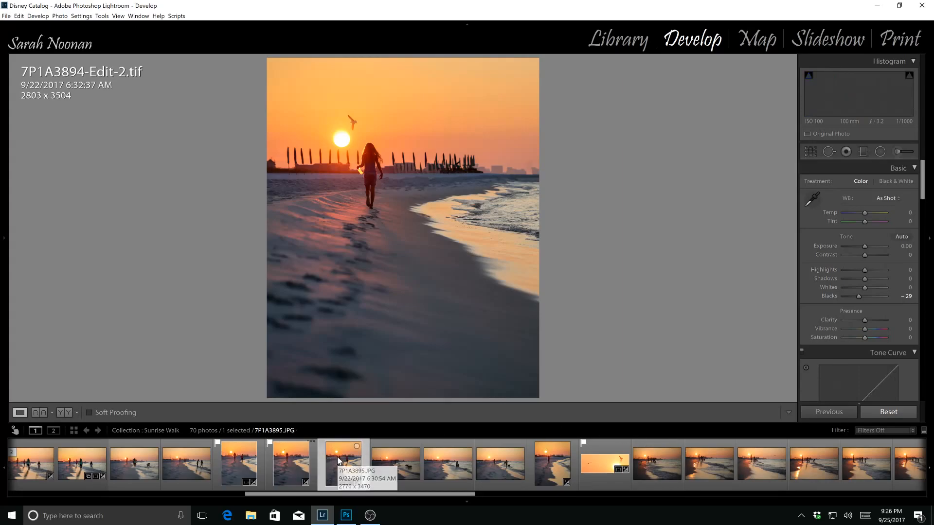
click(298, 461)
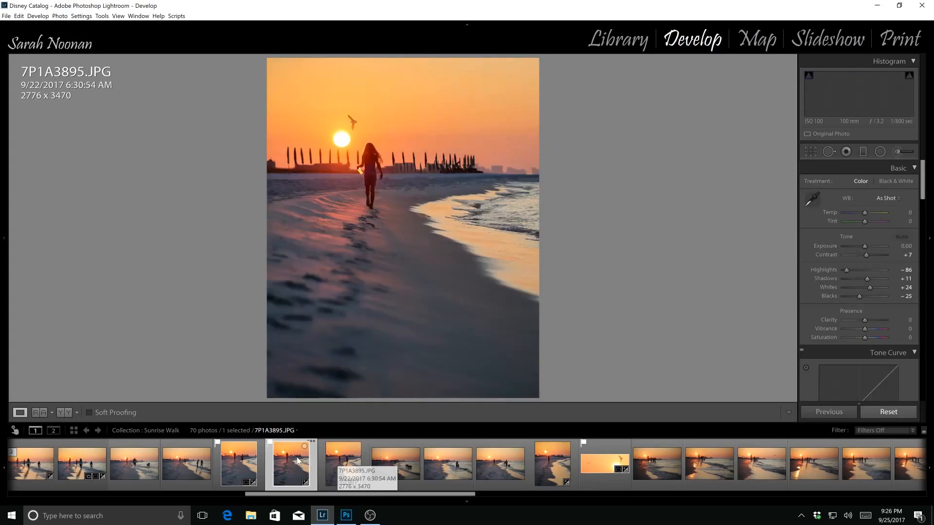
click(237, 460)
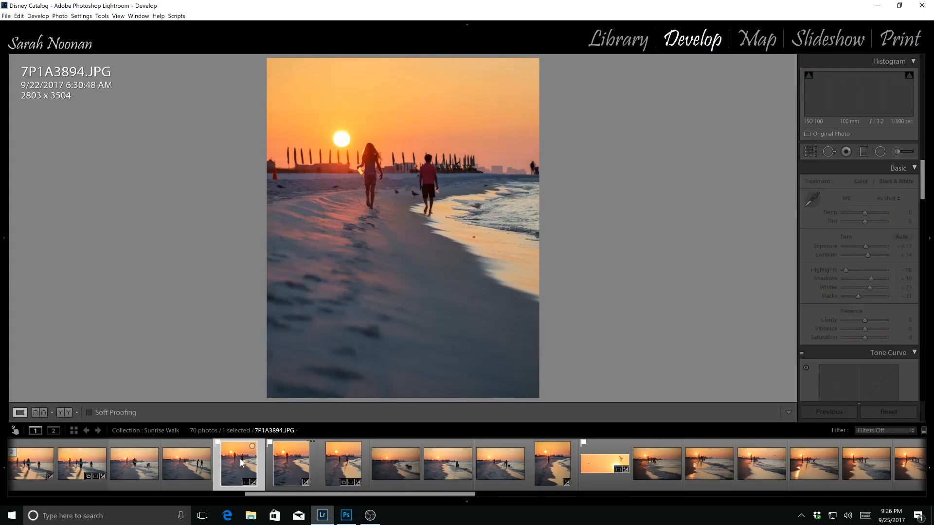
click(292, 459)
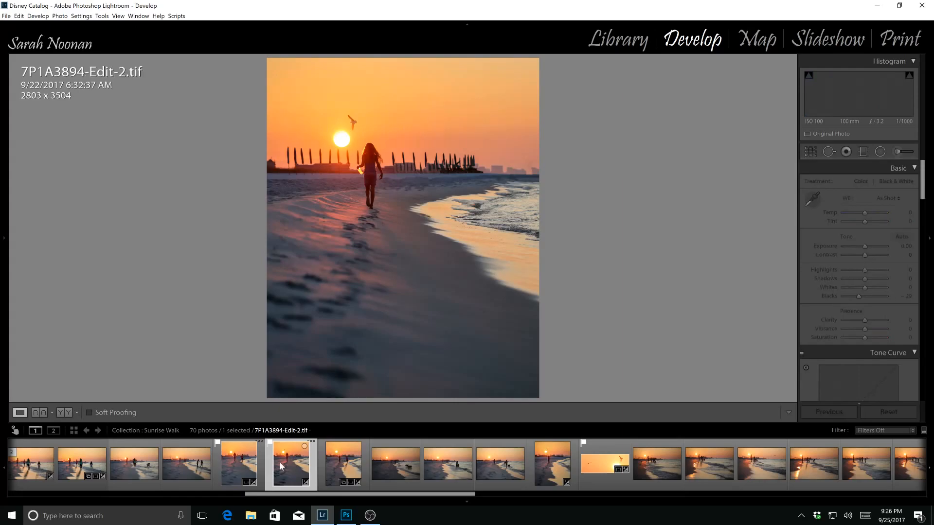
click(238, 462)
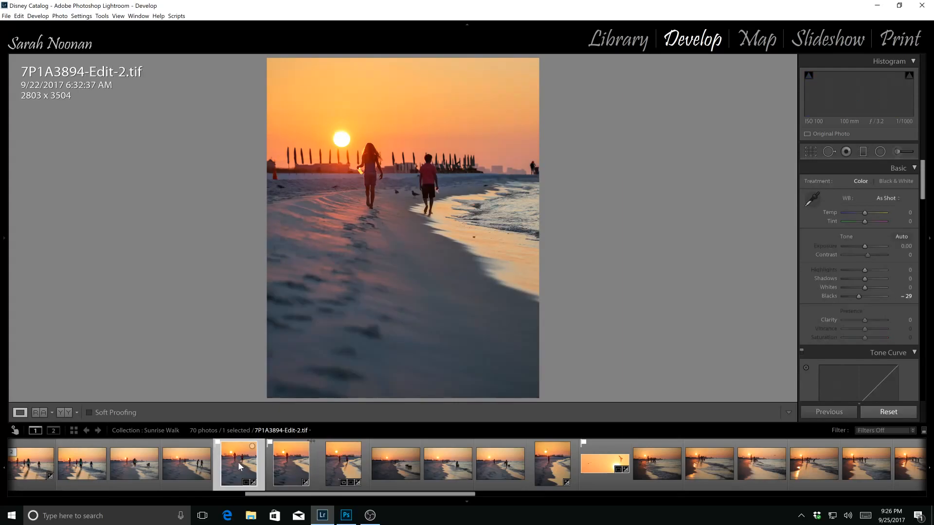
click(285, 462)
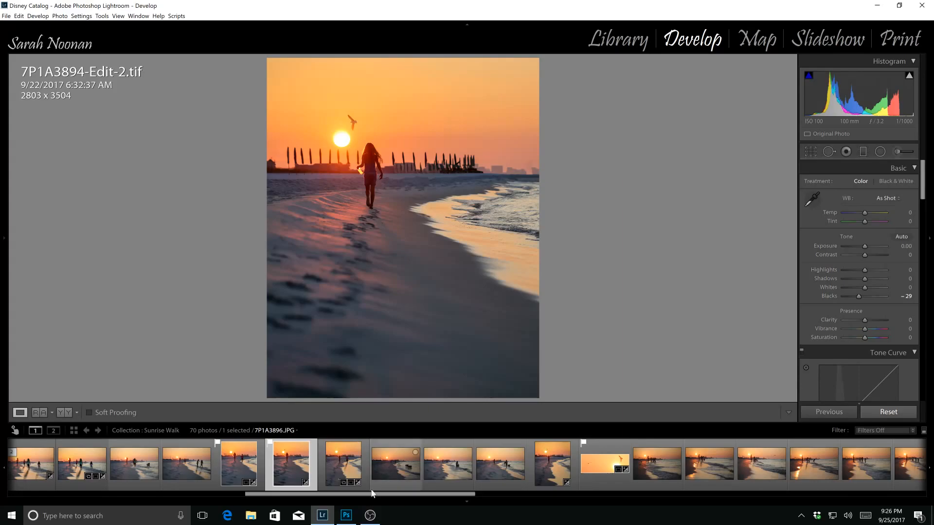
mouse_move(371, 519)
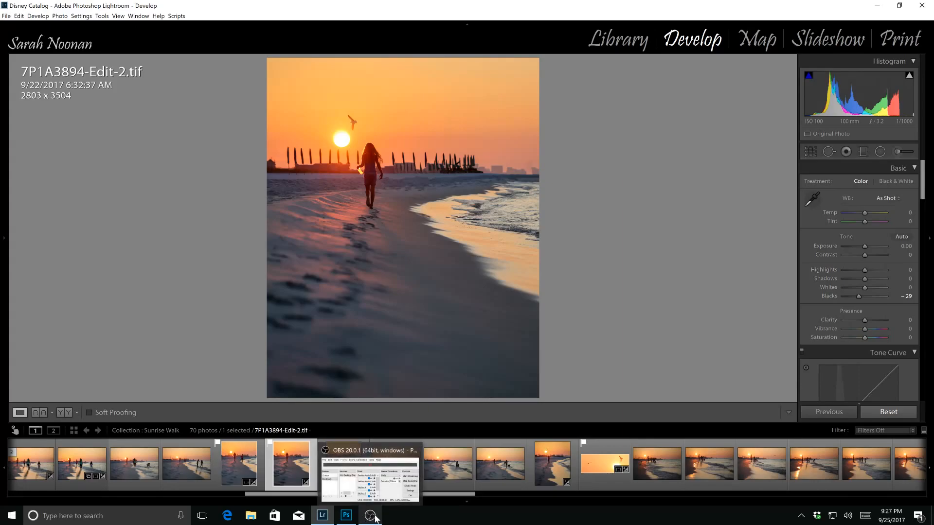